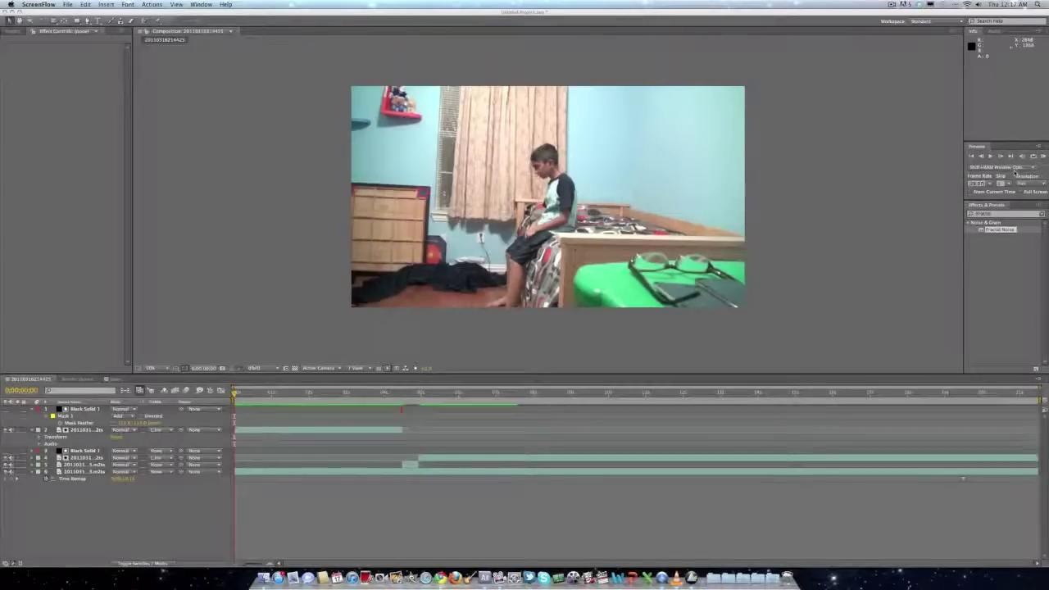
Step: Play a RAM preview of the finished composition to view the jump effect, then stop playback
click(1042, 161)
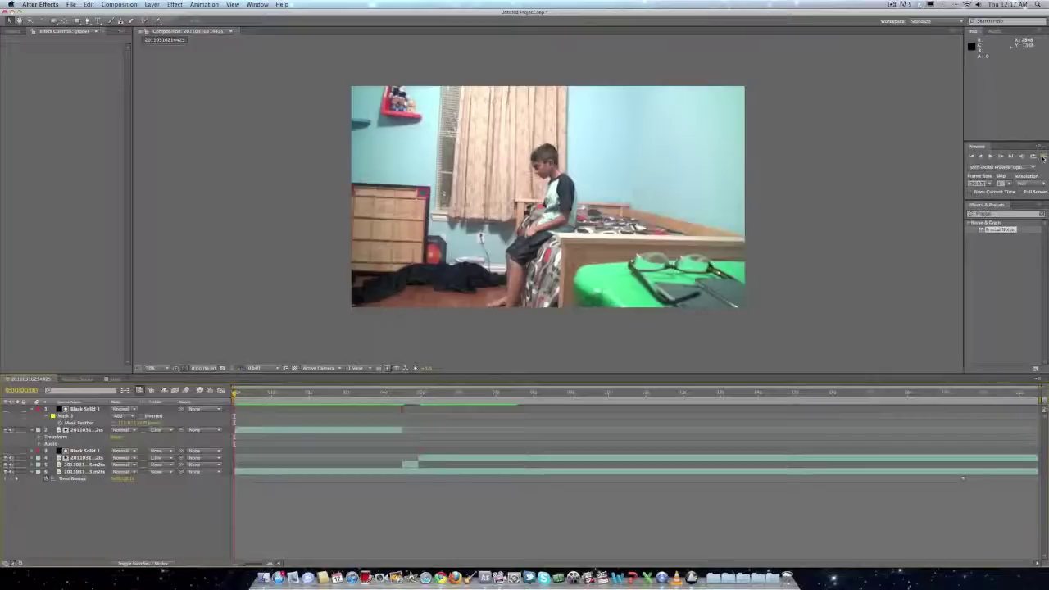
click(1043, 157)
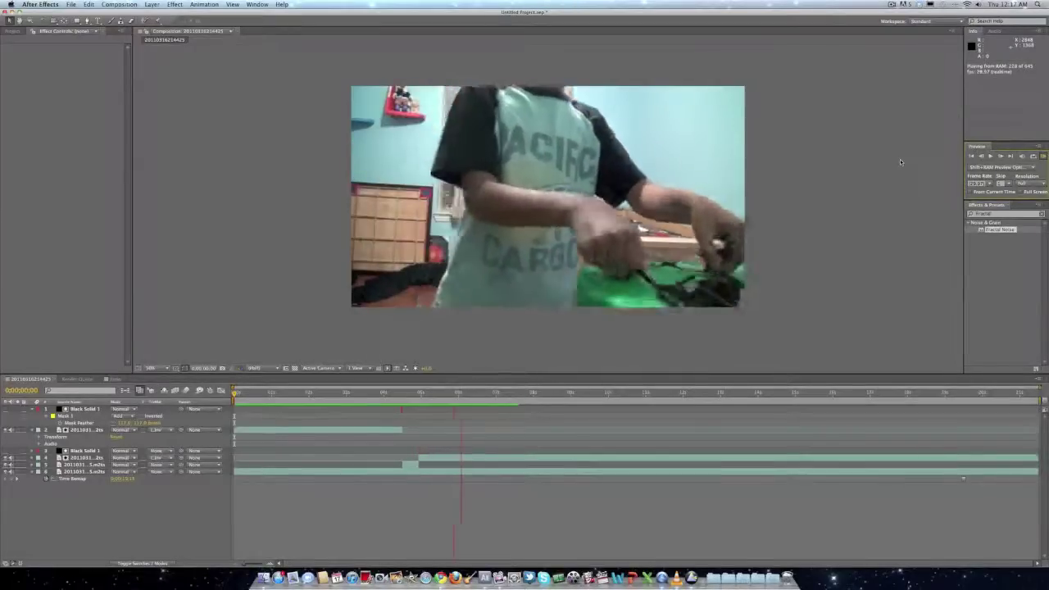
key(space)
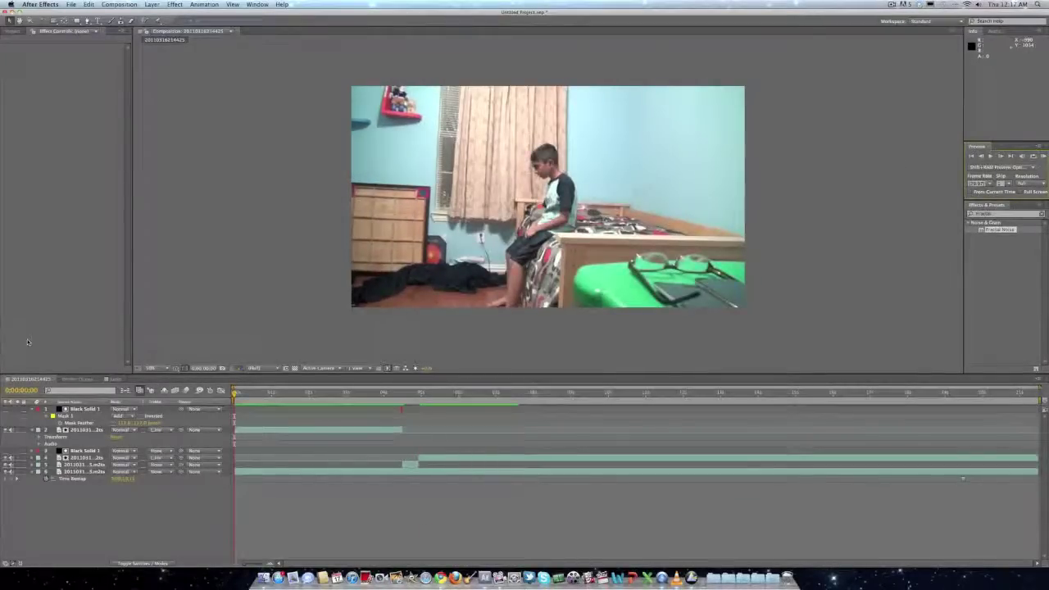
Step: Open the empty Jump composition and add the MPEG room footage to its timeline
click(112, 380)
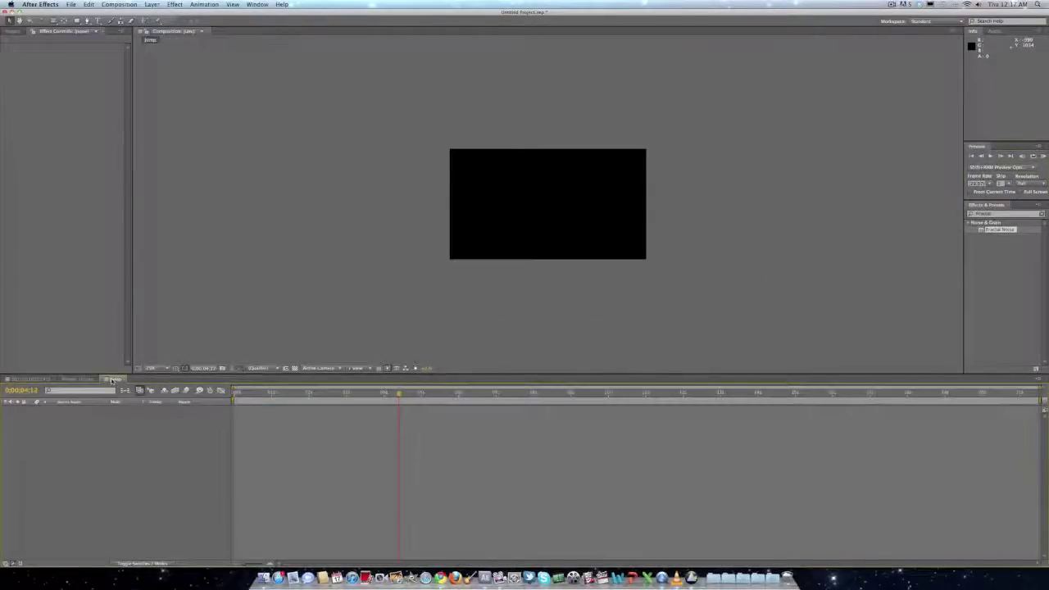
click(12, 31)
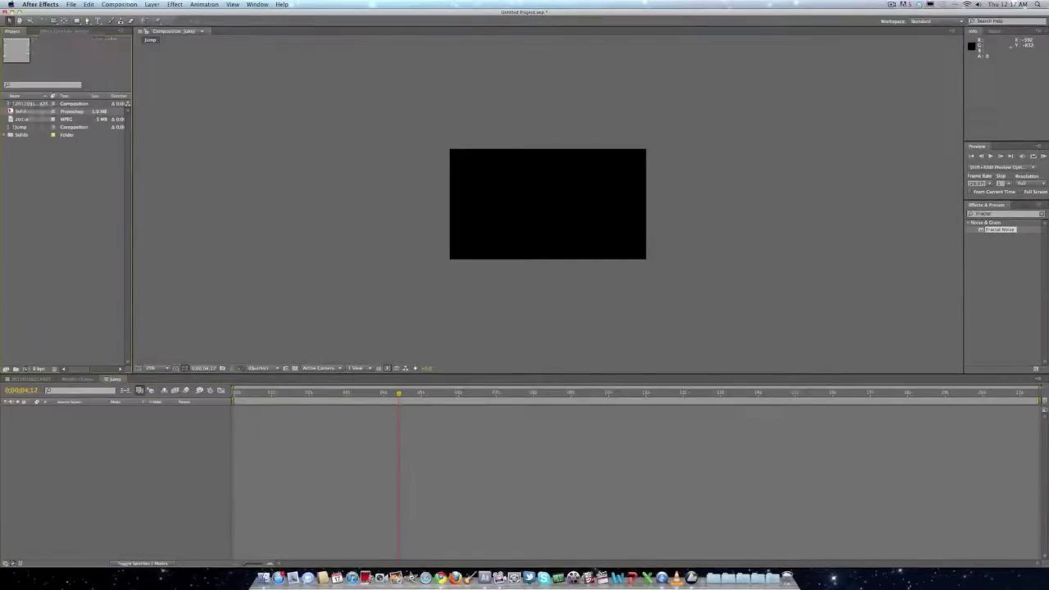
click(32, 120)
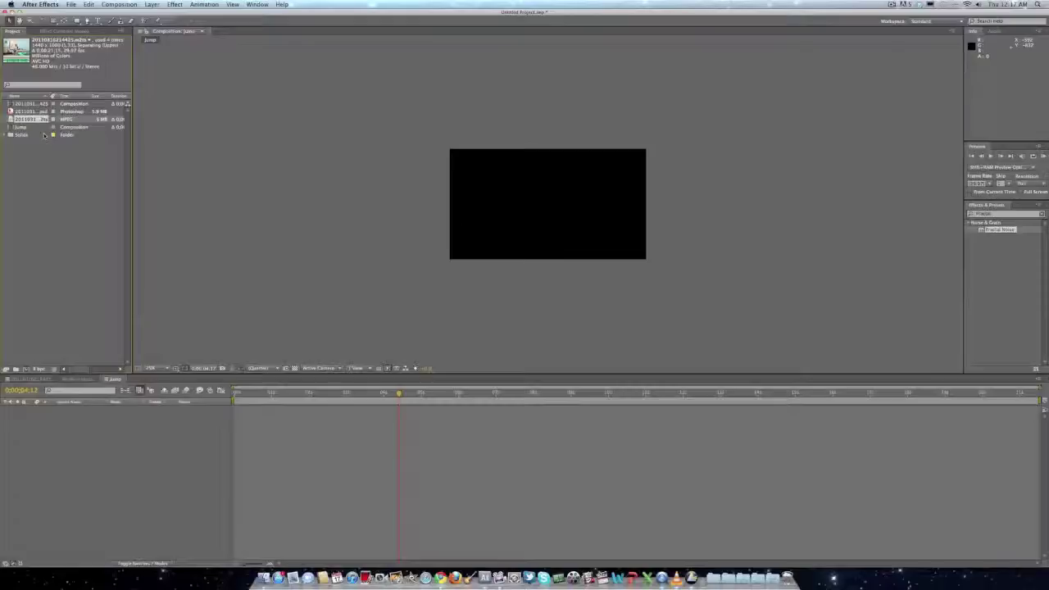
click(41, 196)
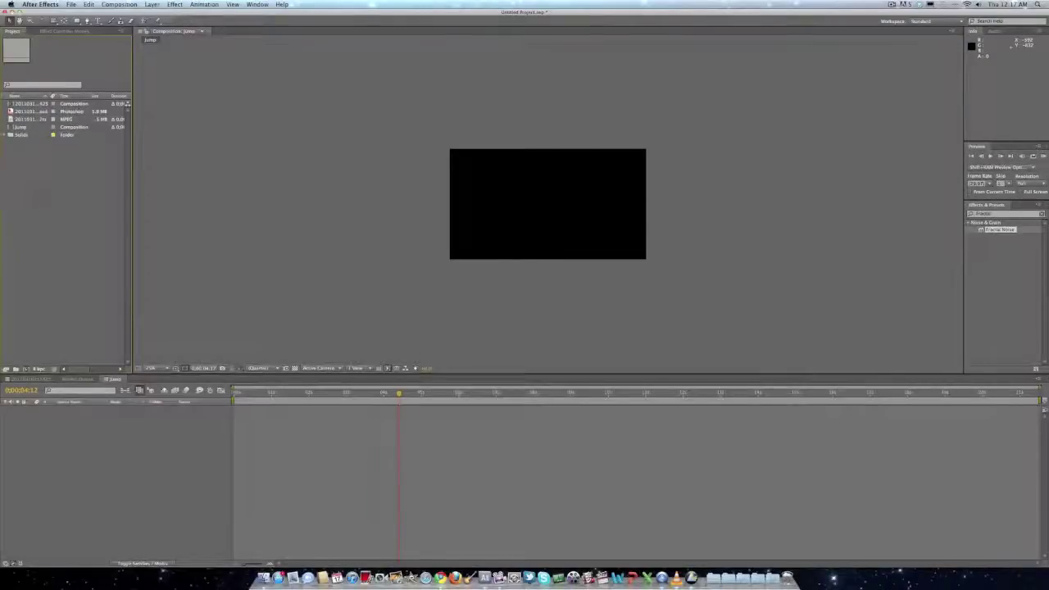
drag(38, 120, 45, 453)
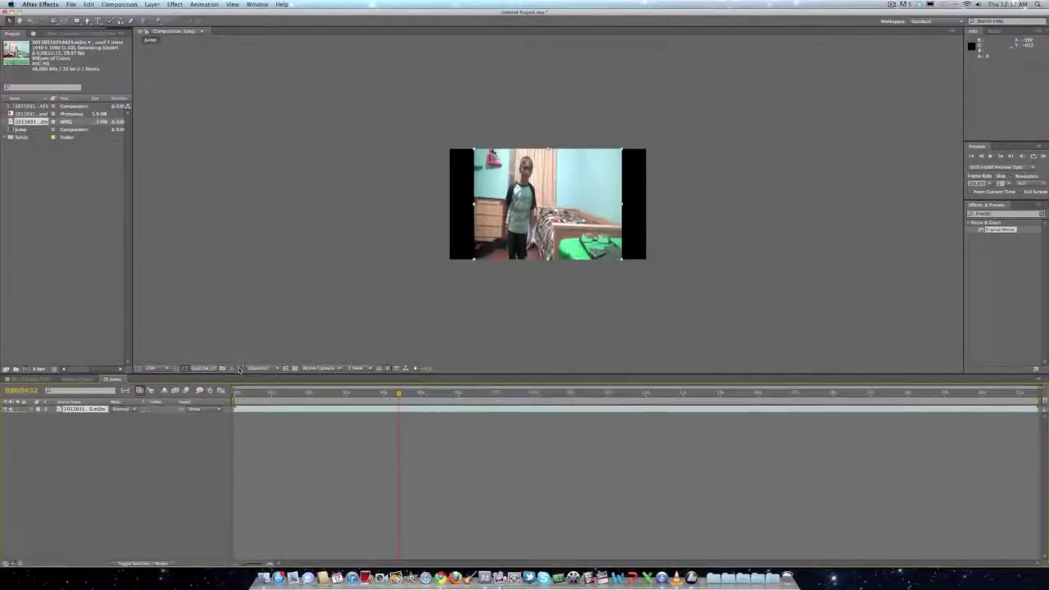
scroll(474, 219, up, 3)
scroll(491, 218, down, 3)
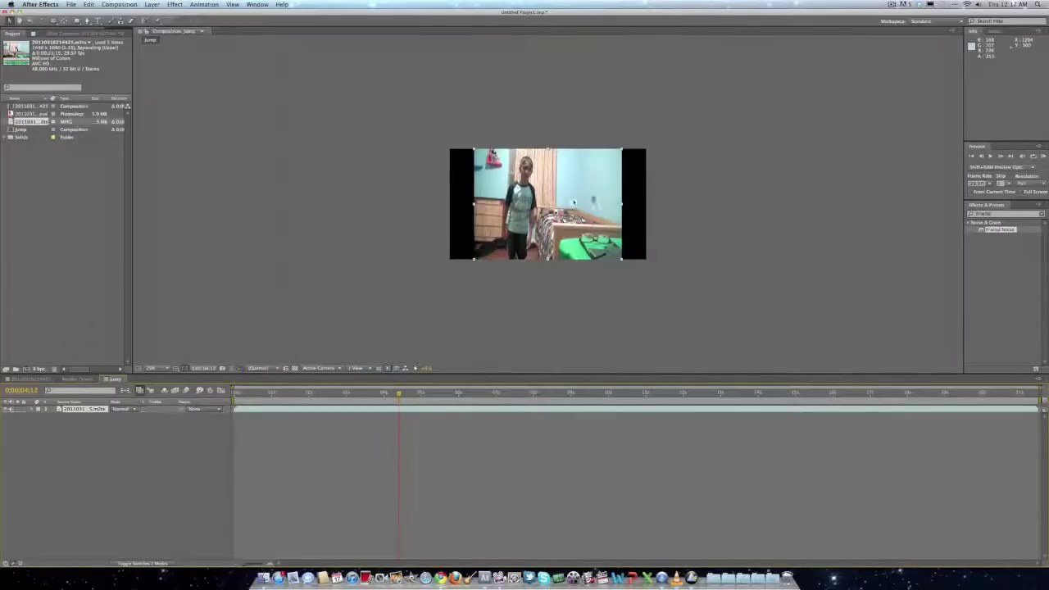
Step: Stretch the footage layer horizontally so it covers the black side bars of the frame
drag(622, 207, 647, 206)
click(566, 283)
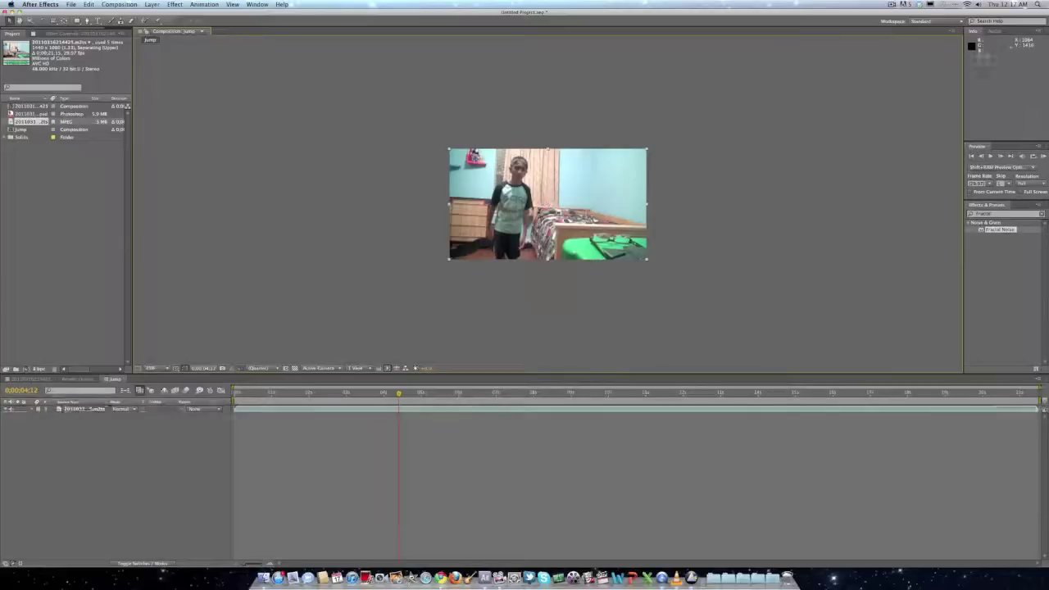
scroll(556, 248, up, 2)
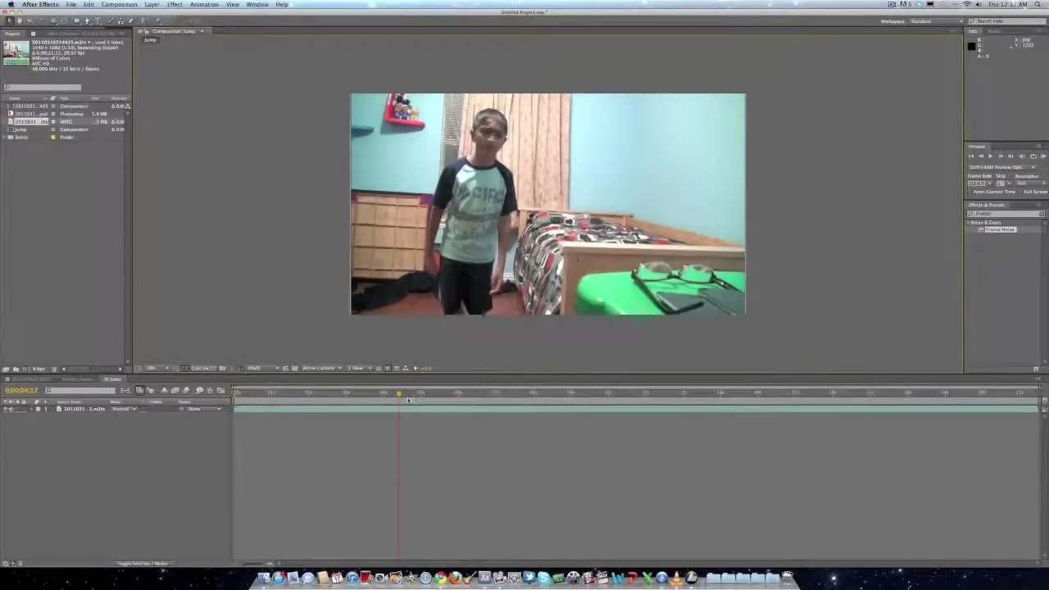
Step: Trim the end of the footage clip to about 0;00;04;13, just as the boy starts to jump
mouse_move(409, 400)
mouse_down()
mouse_move(323, 394)
mouse_move(401, 394)
mouse_up()
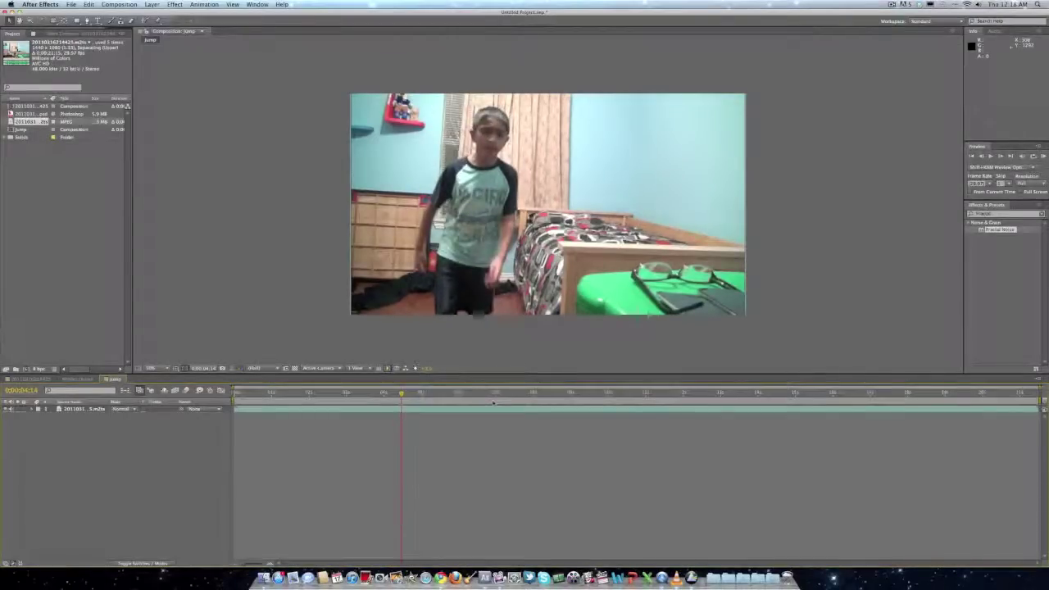
drag(1038, 408, 401, 408)
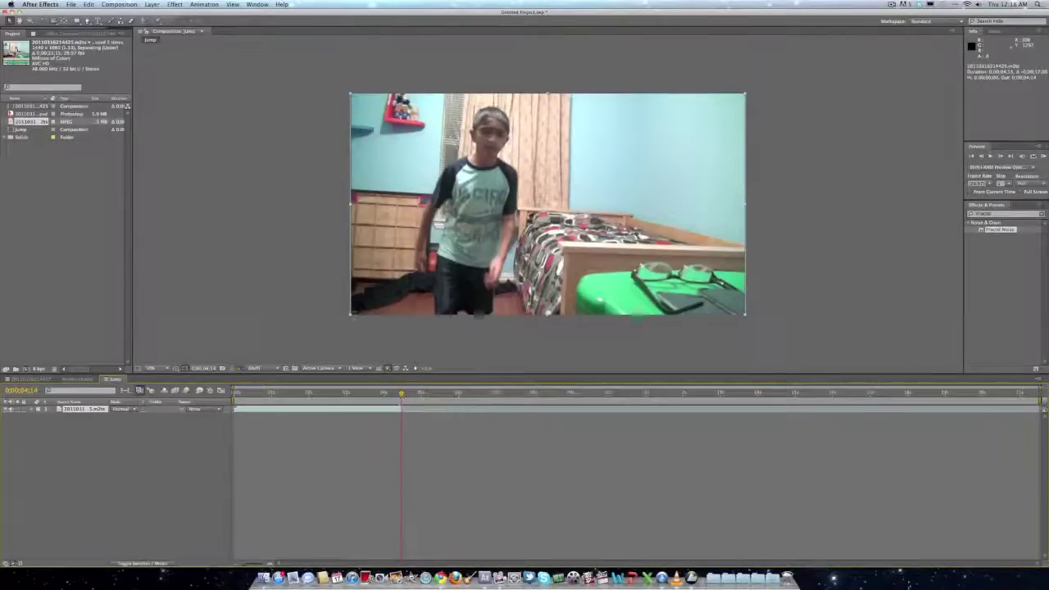
drag(246, 562, 258, 566)
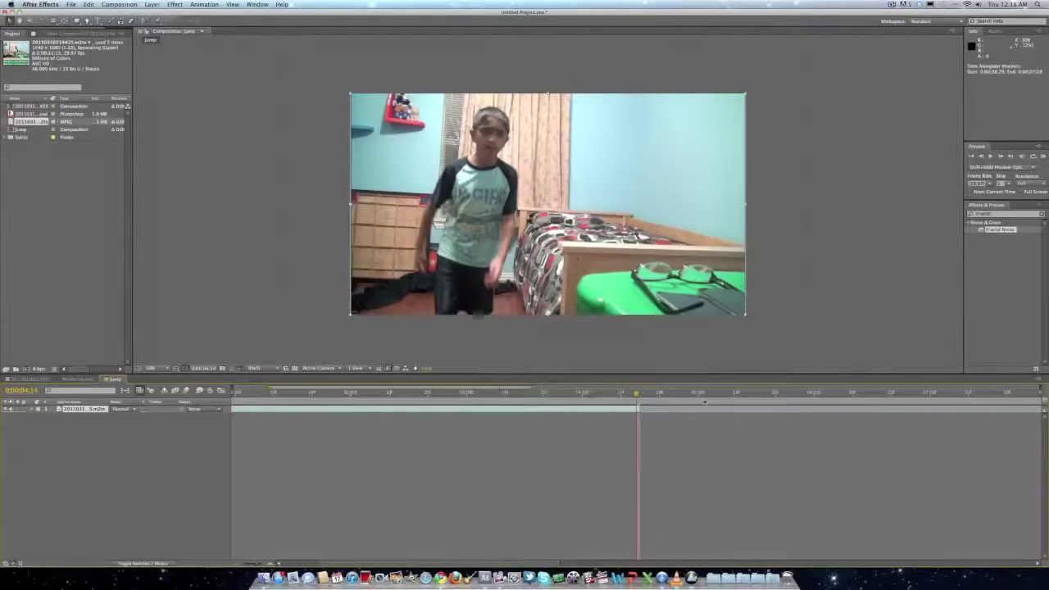
drag(641, 410, 633, 394)
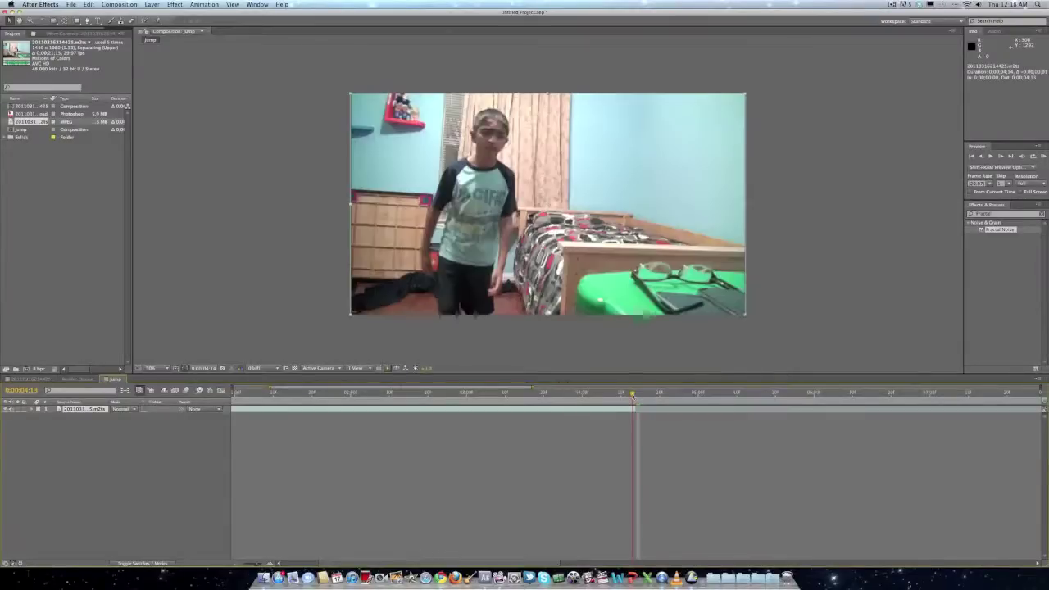
Step: Adjust the footage layer's side edge so it lines up with the composition frame, and deselect the layer
click(350, 205)
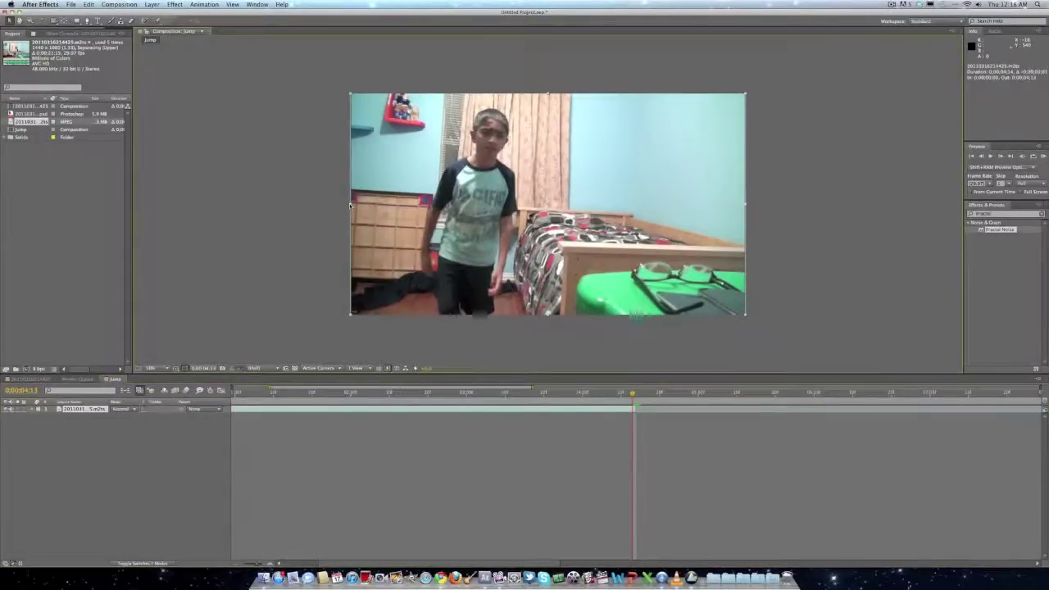
drag(351, 205, 351, 205)
click(837, 272)
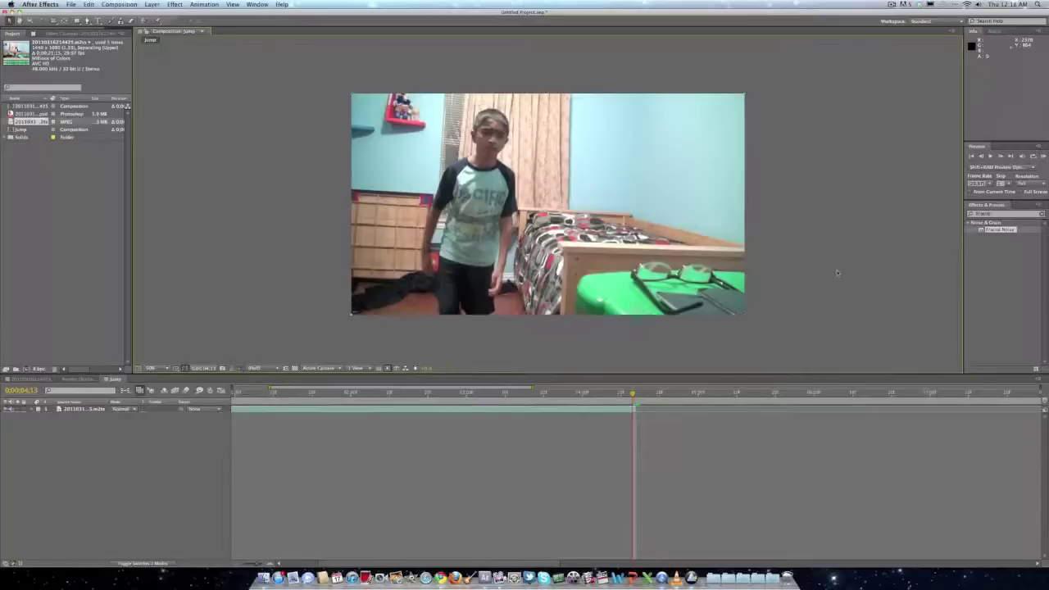
Step: Duplicate the footage layer at the start of the timeline and place the lower copy from about the four-second mark onward
click(633, 394)
drag(633, 395, 183, 395)
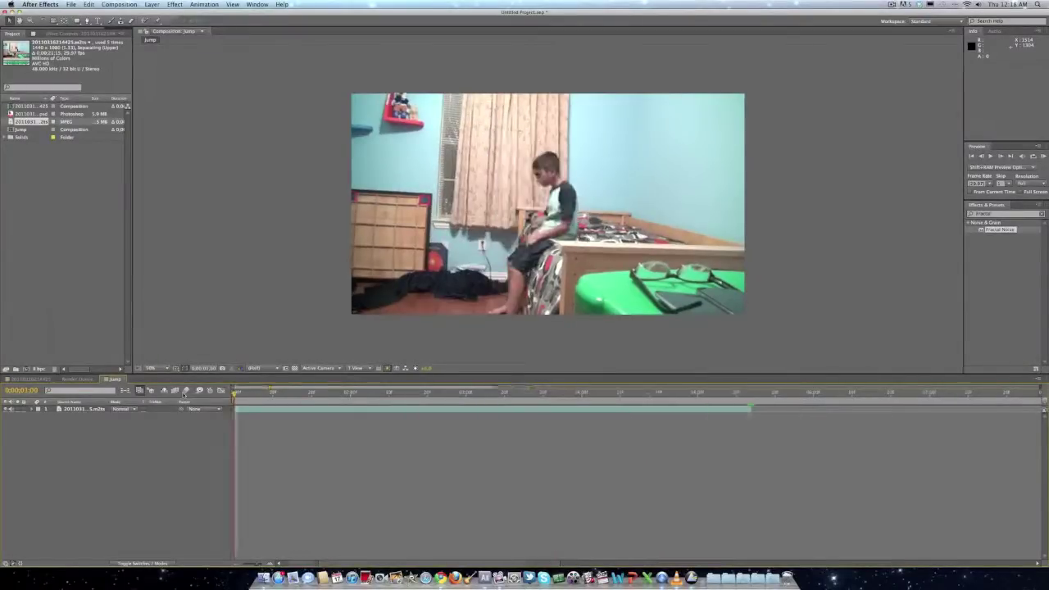
click(98, 408)
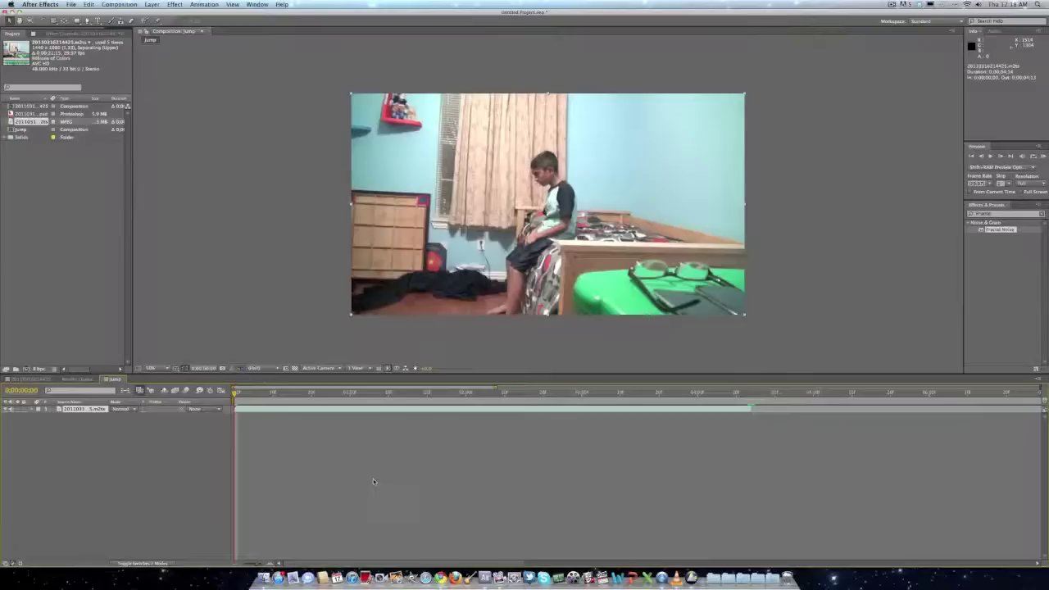
key(super+d)
click(72, 417)
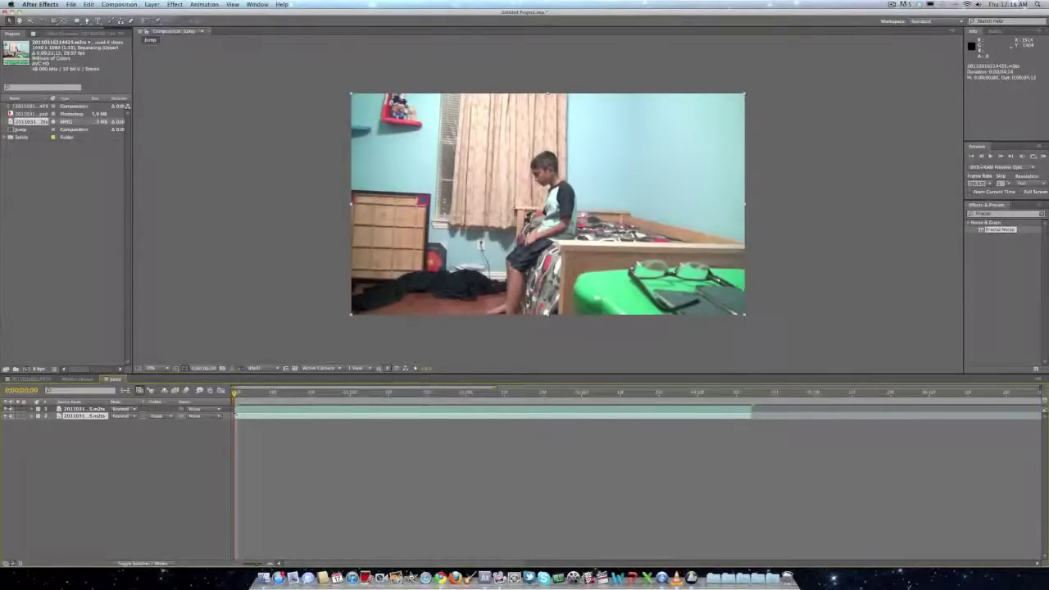
drag(235, 416, 1018, 416)
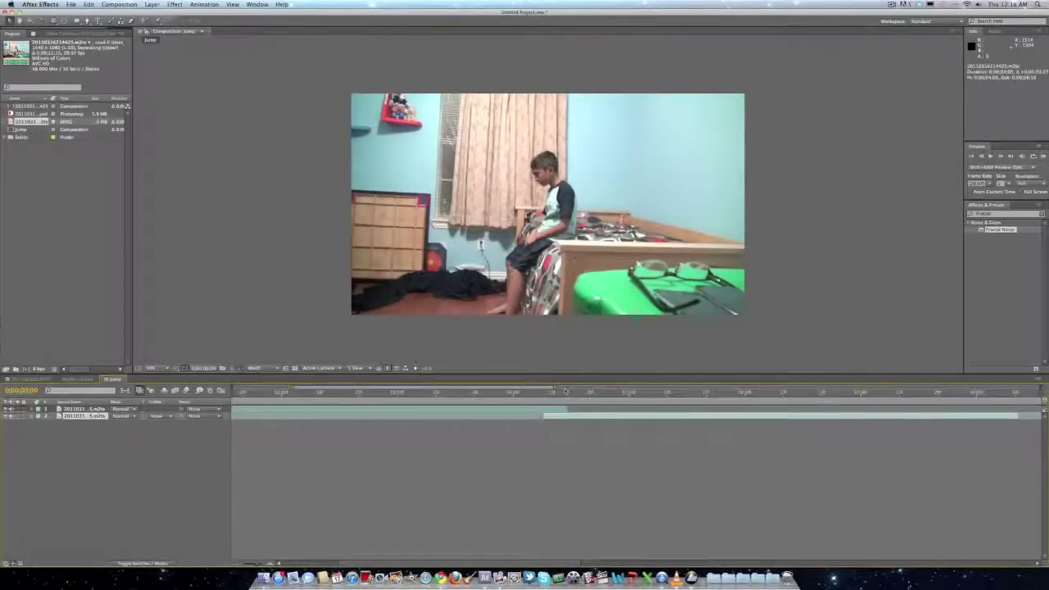
Step: Trim the start of the lower clip and slide it so it begins shortly after the first clip ends, leaving a small gap
drag(565, 391, 609, 395)
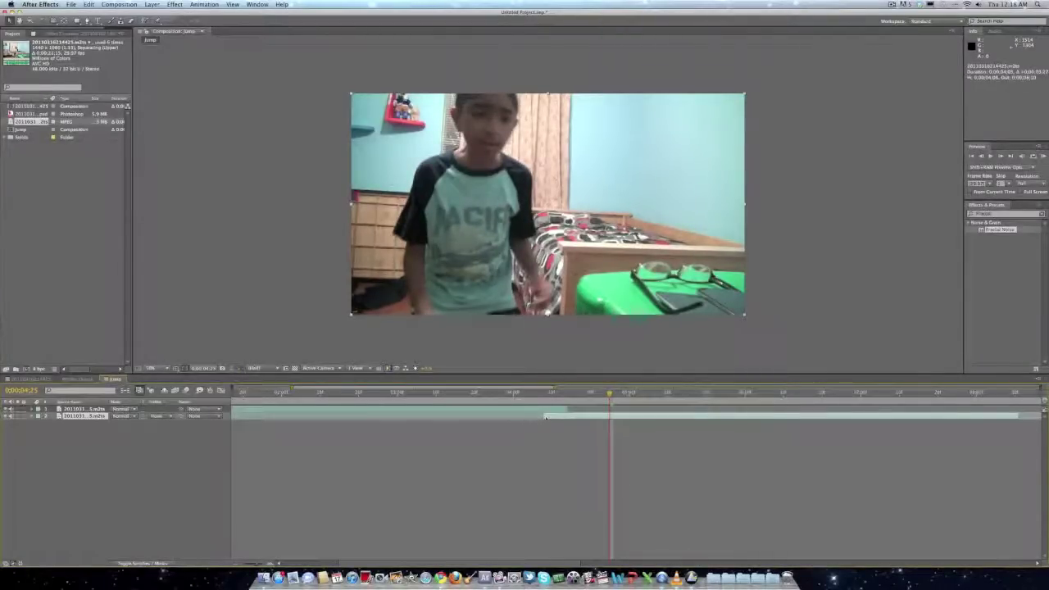
drag(546, 417, 597, 417)
drag(621, 417, 583, 395)
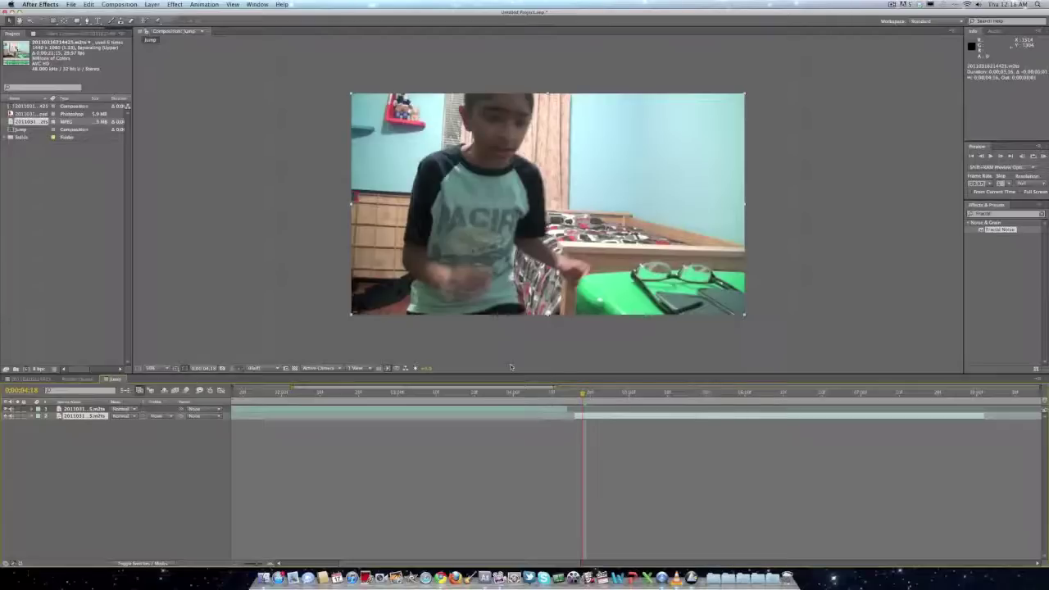
Step: Add the Photoshop still beneath both clips, and shift the lower footage clip one frame later to widen the gap
click(30, 114)
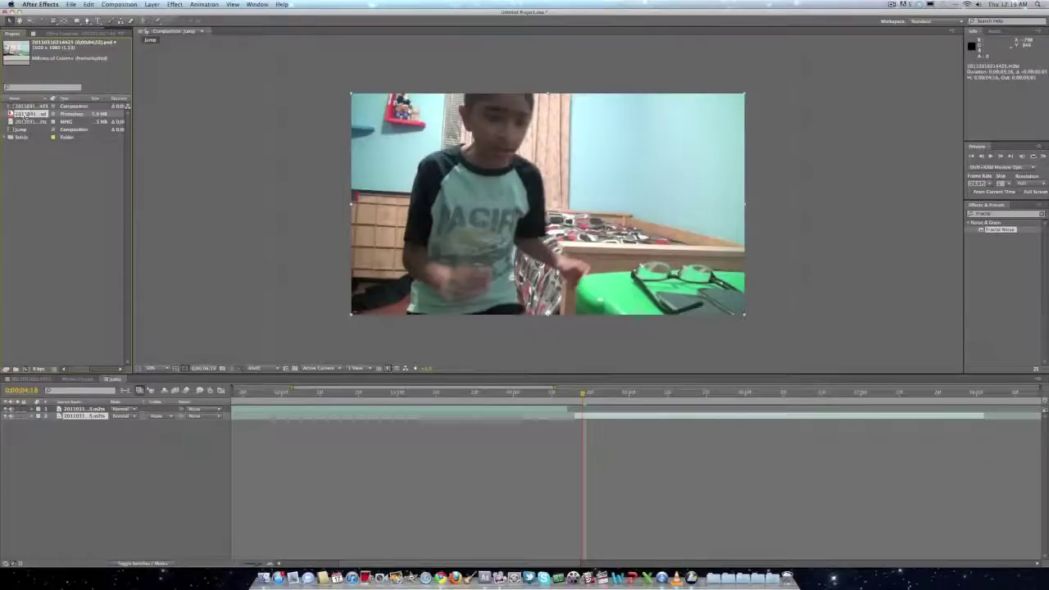
click(37, 160)
click(31, 115)
drag(29, 114, 104, 423)
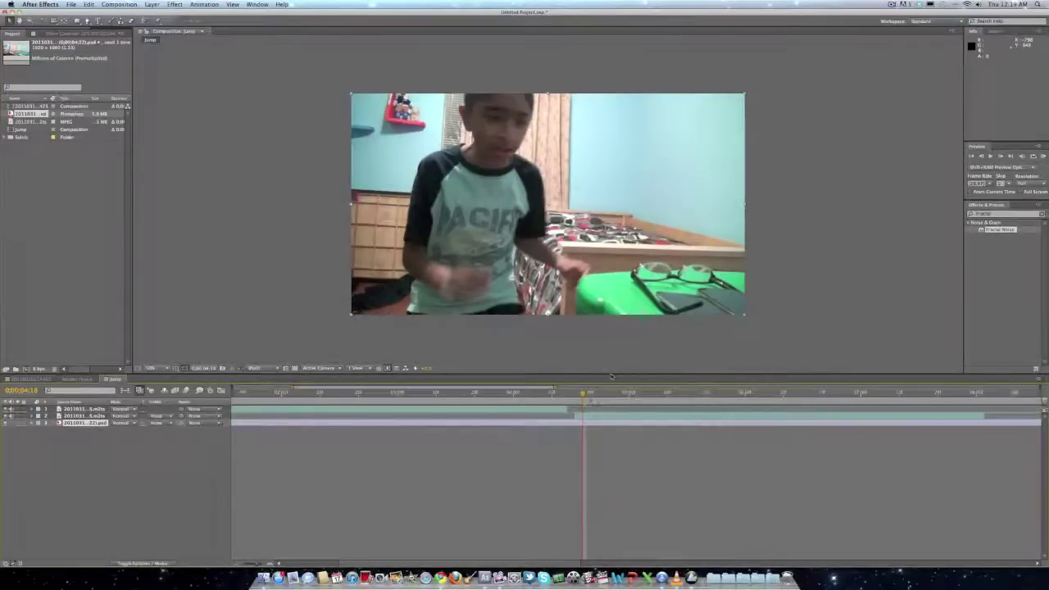
mouse_move(584, 394)
mouse_down()
mouse_move(541, 399)
mouse_move(634, 411)
mouse_move(516, 408)
mouse_move(594, 416)
mouse_move(560, 399)
mouse_move(590, 395)
mouse_up()
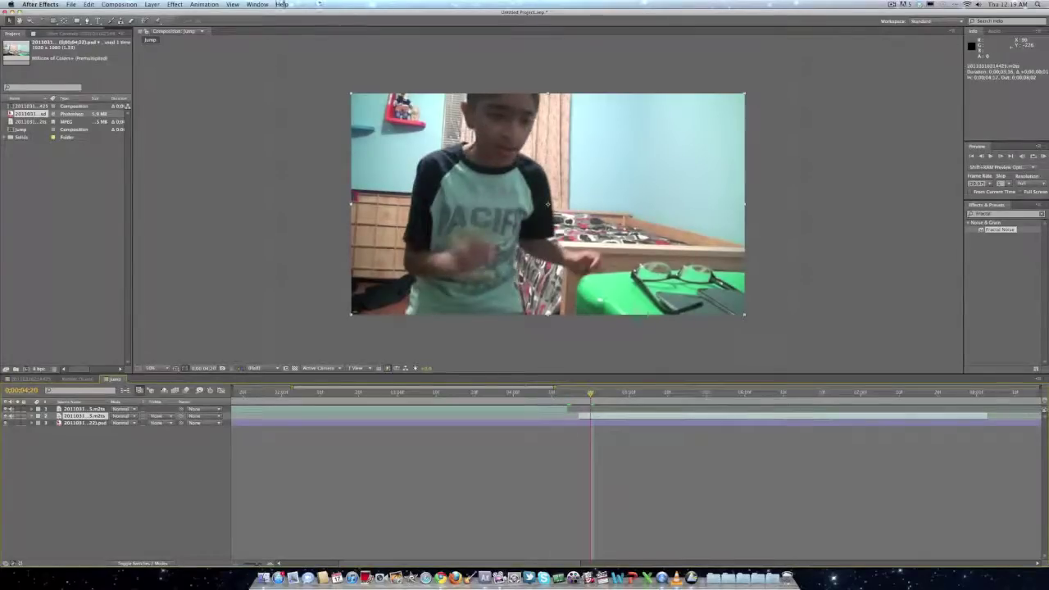
Step: Create a black solid with the default settings above the footage and apply the Fractal Noise effect to it
click(152, 4)
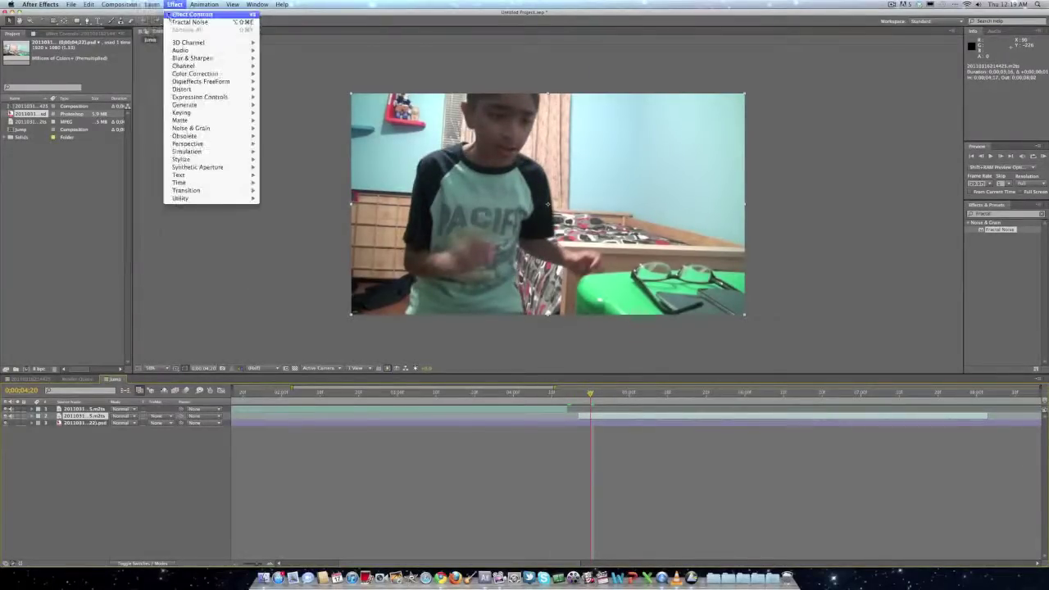
mouse_move(154, 13)
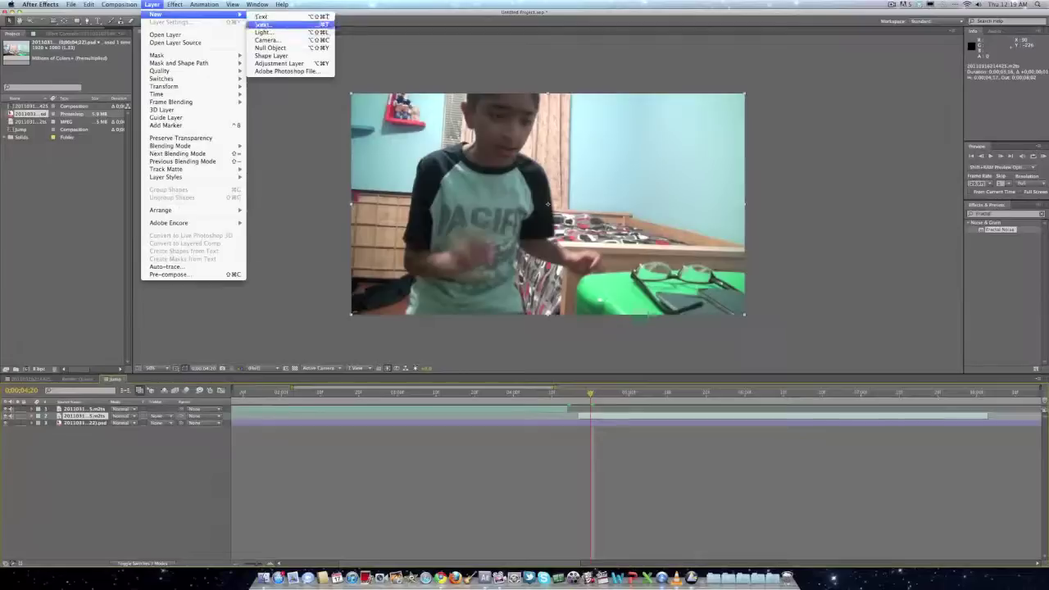
click(275, 25)
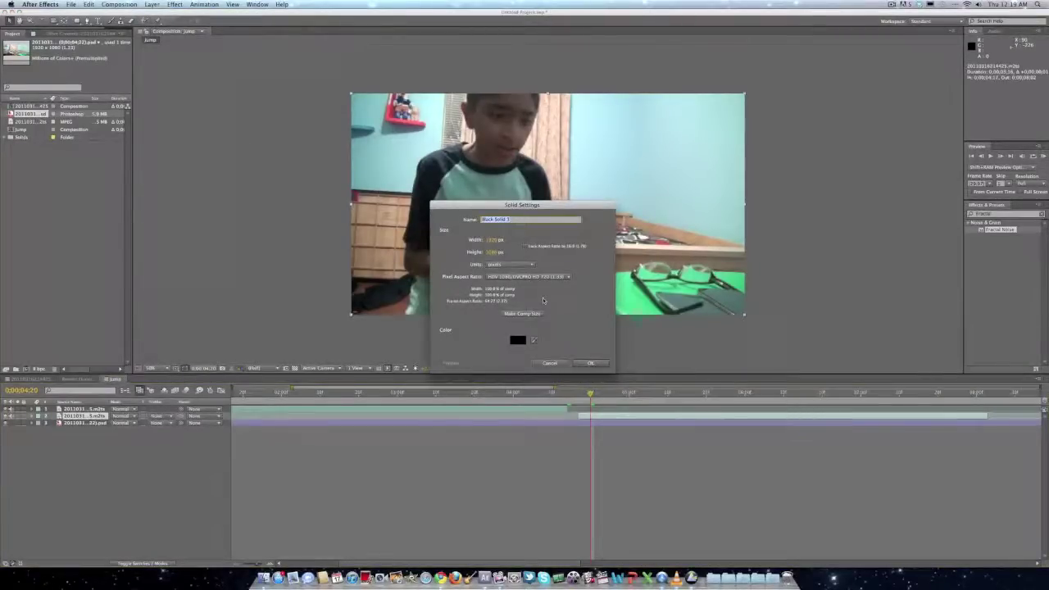
click(591, 364)
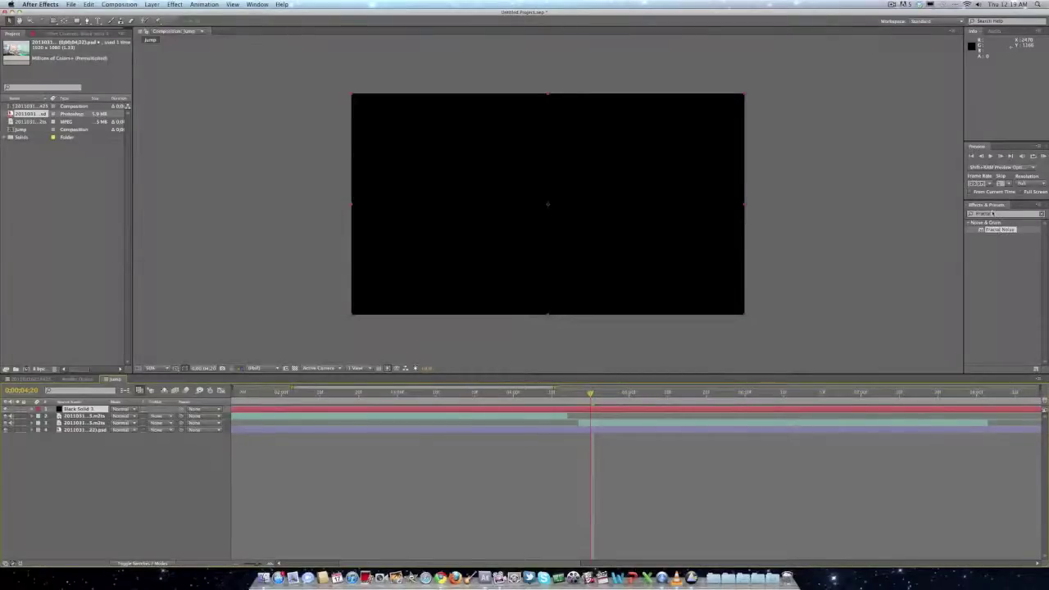
click(993, 214)
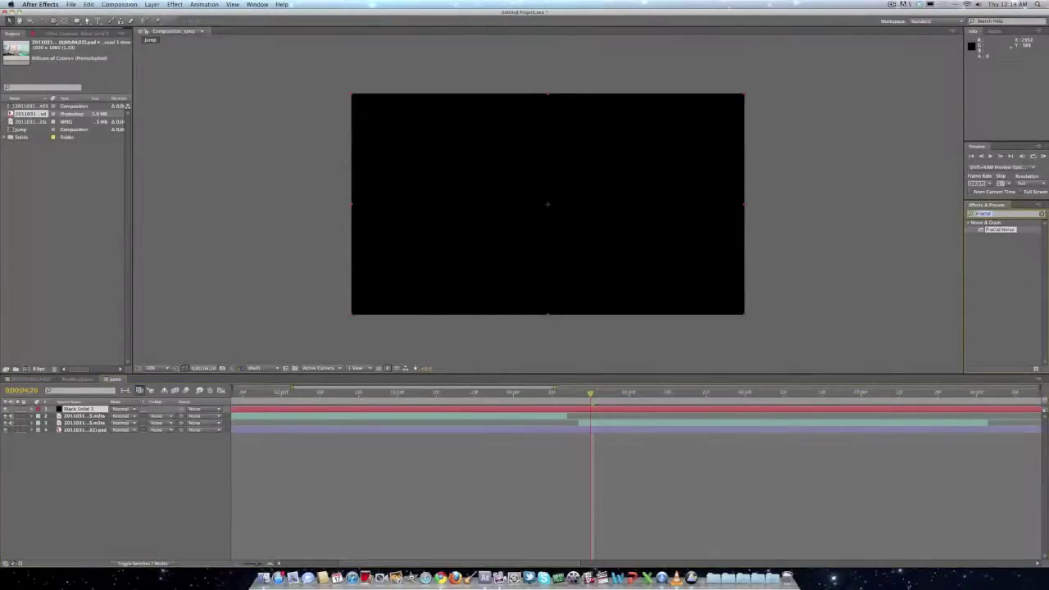
double_click(1011, 232)
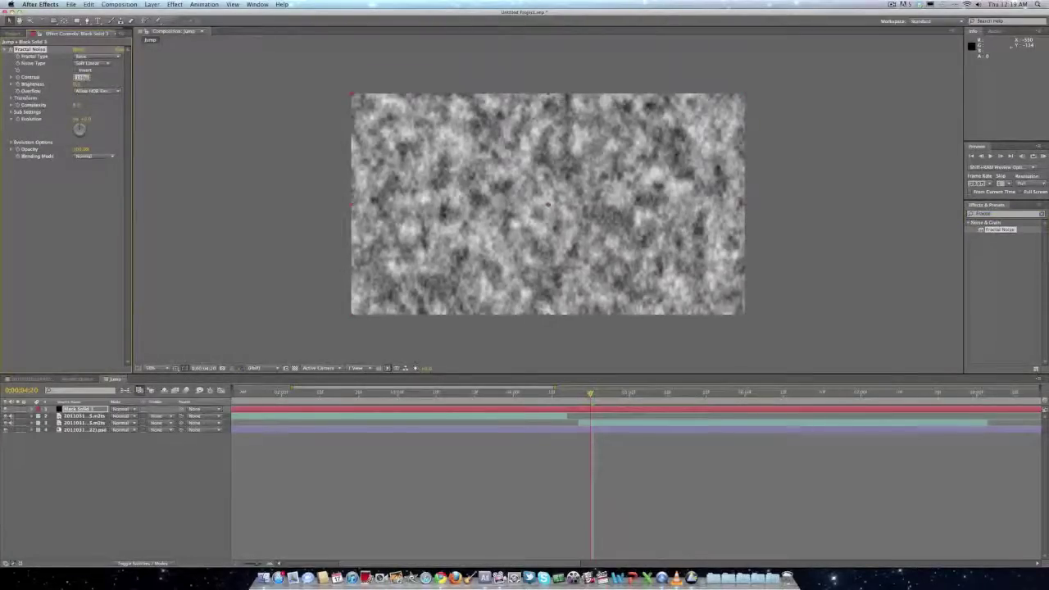
Step: Raise the Fractal Noise contrast, lower its brightness, and expand its Transform settings
click(87, 84)
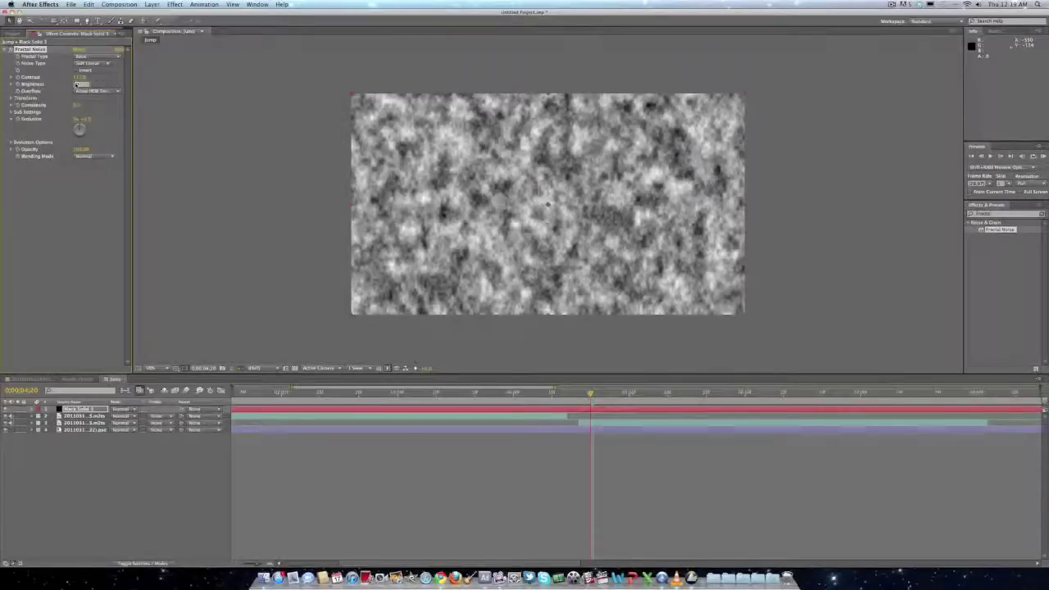
click(78, 85)
key(Return)
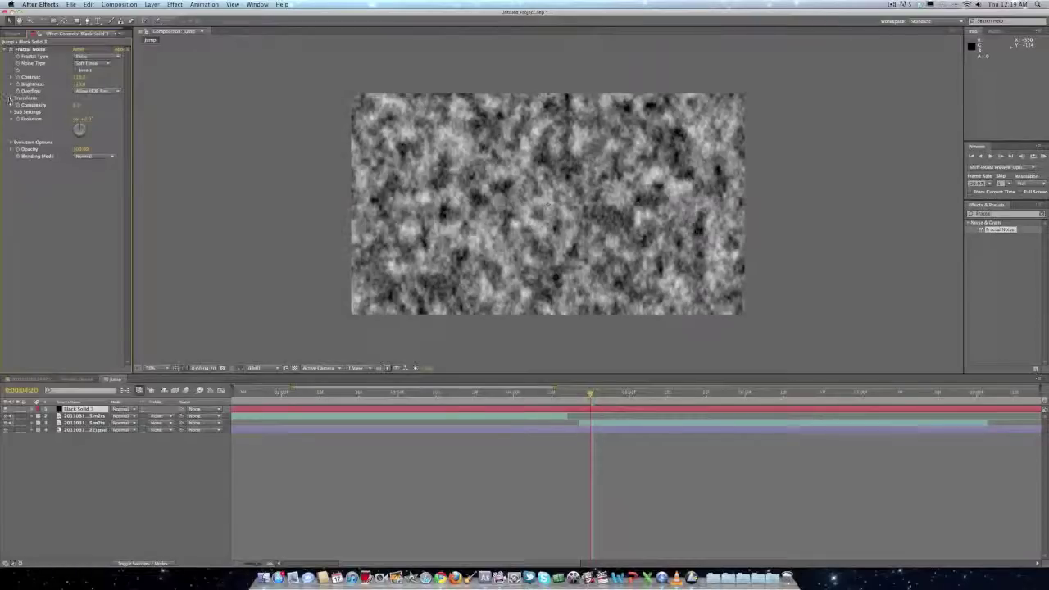
click(12, 98)
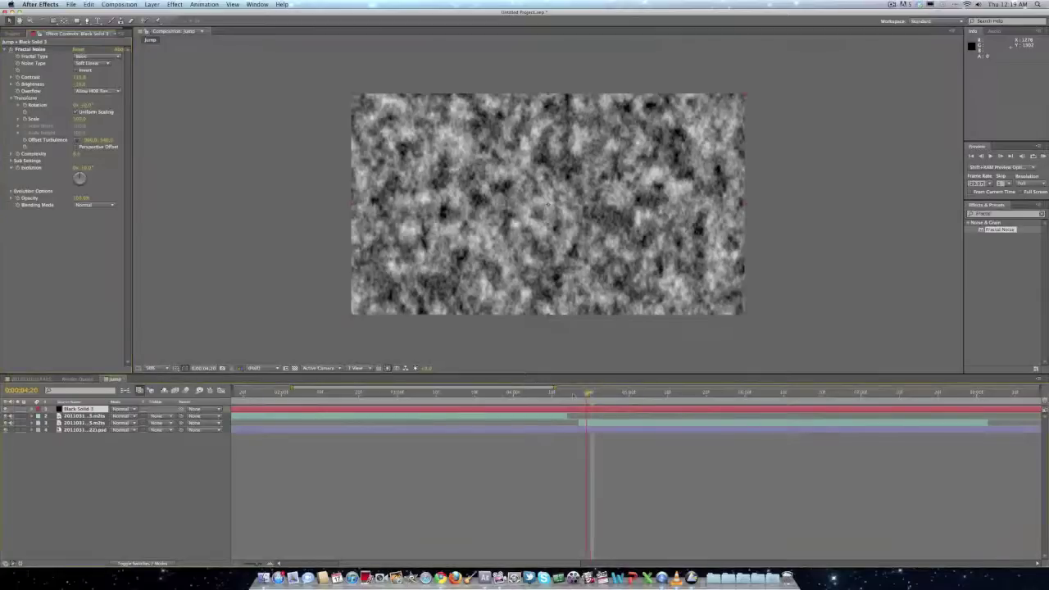
Step: Hide the noise solid and move the current time to 0;00;04;10, a few frames before the first clip ends
drag(591, 393, 226, 393)
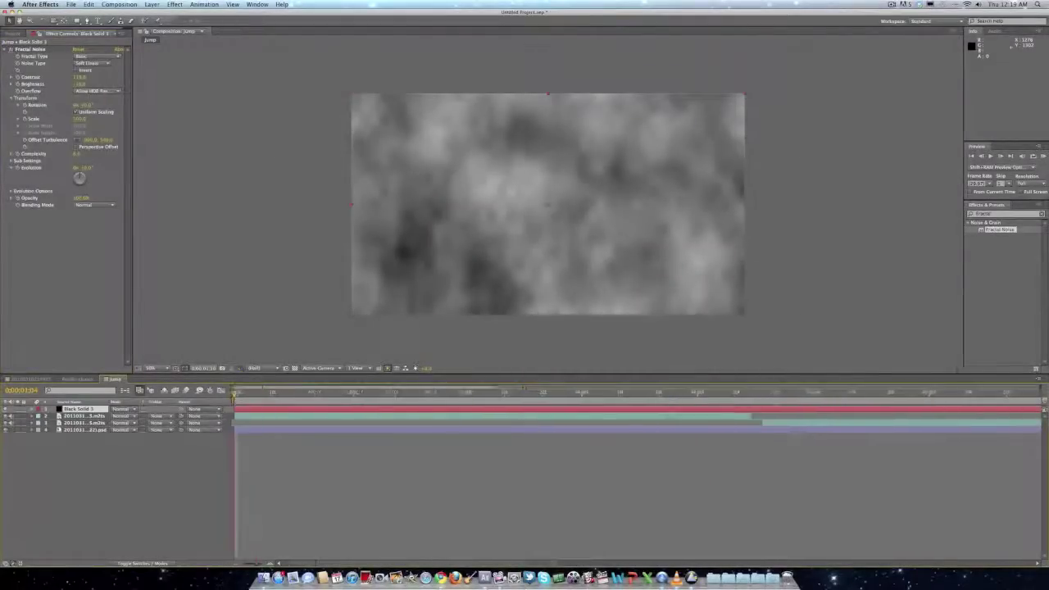
click(7, 409)
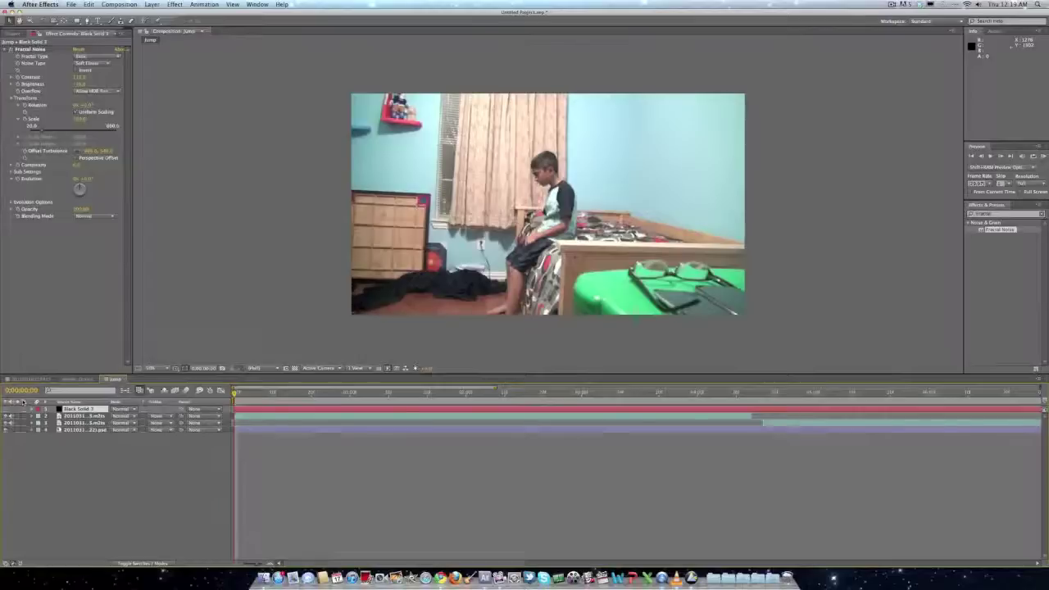
drag(235, 393, 747, 396)
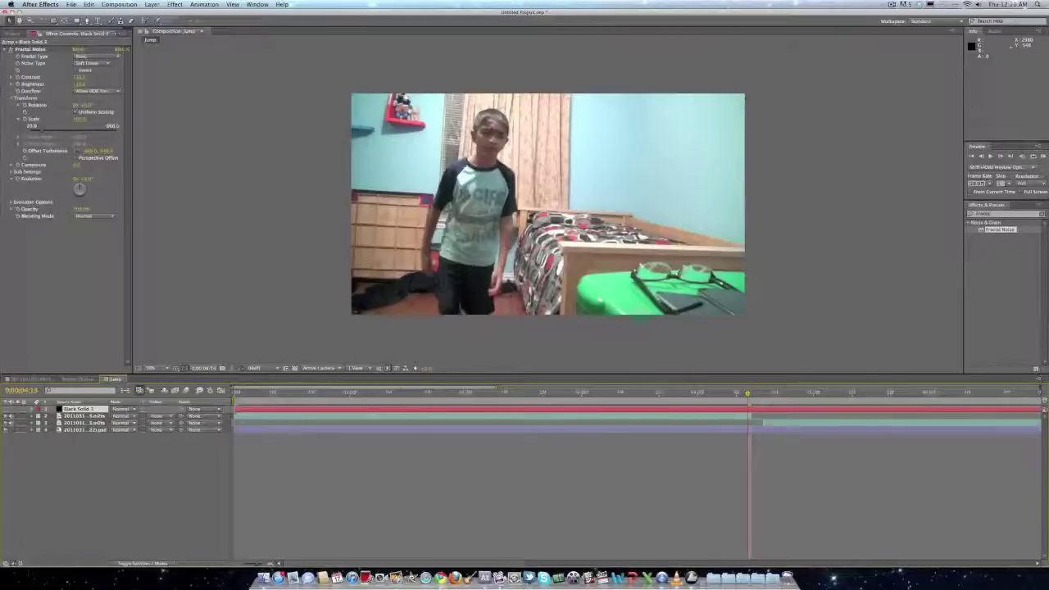
click(992, 159)
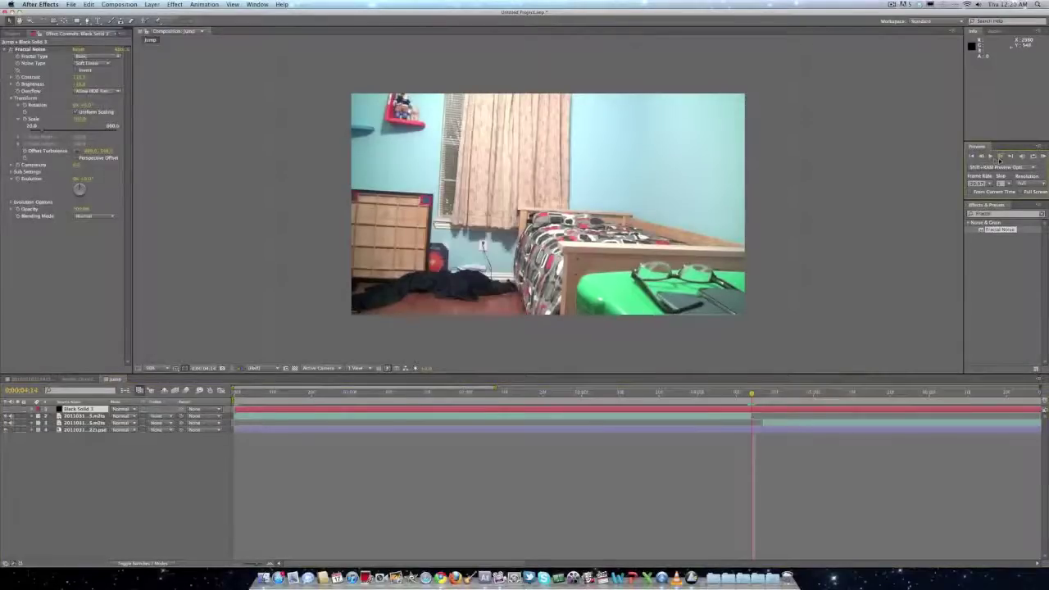
click(985, 159)
click(985, 159)
click(985, 159)
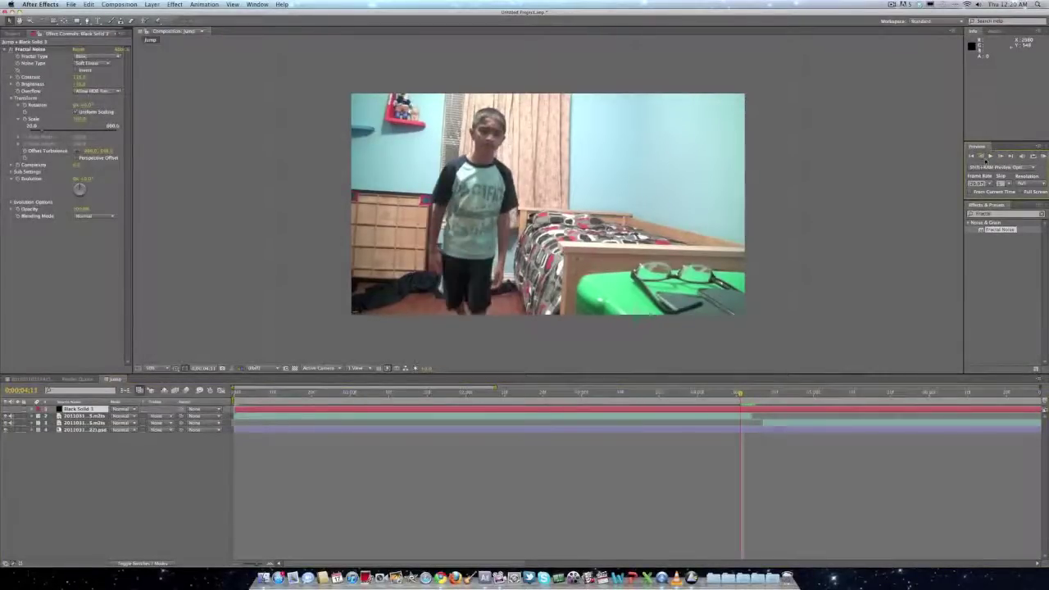
click(985, 159)
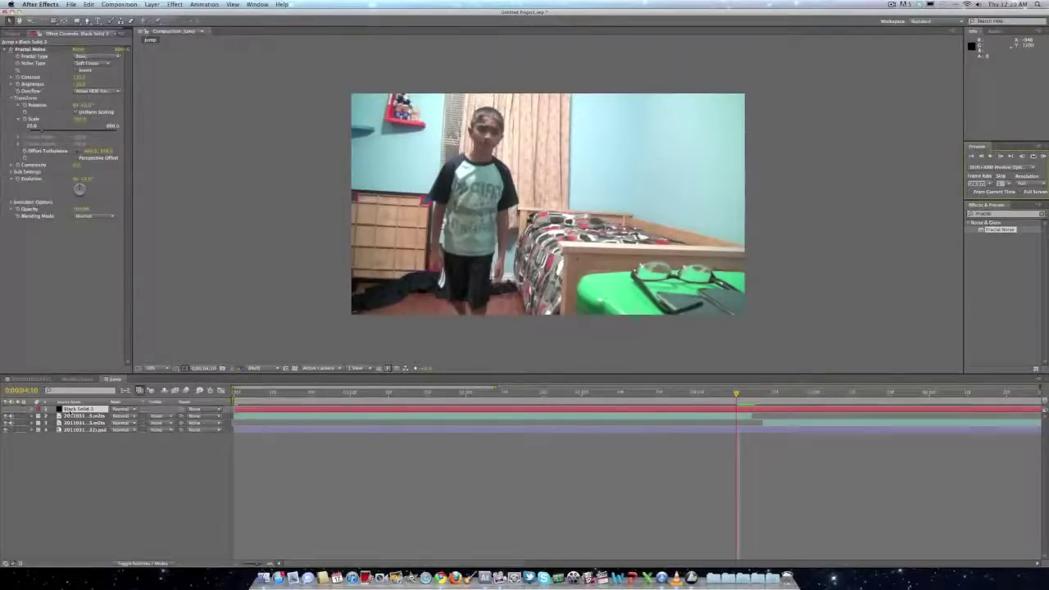
Step: Show the noise solid again, scale it down to about 42% and rotate it about 90 degrees so it stands upright
click(7, 409)
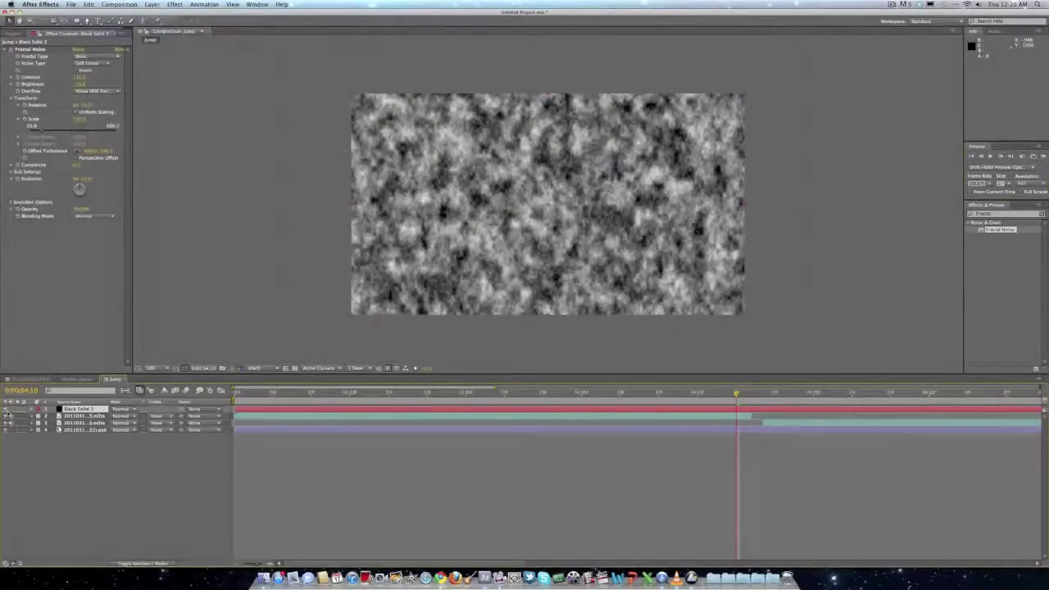
drag(745, 314, 628, 251)
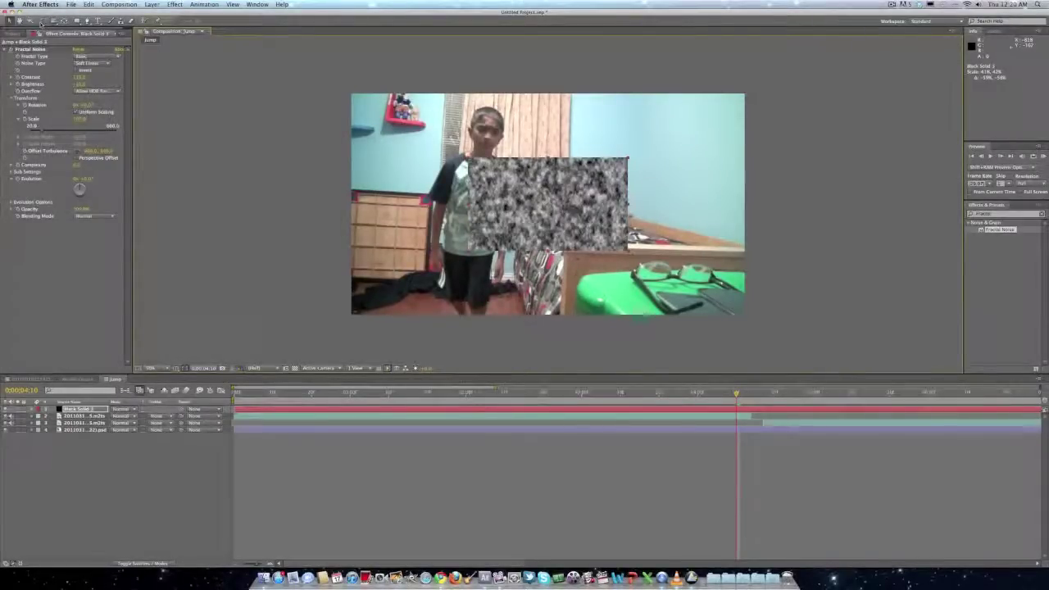
click(44, 22)
drag(527, 186, 574, 172)
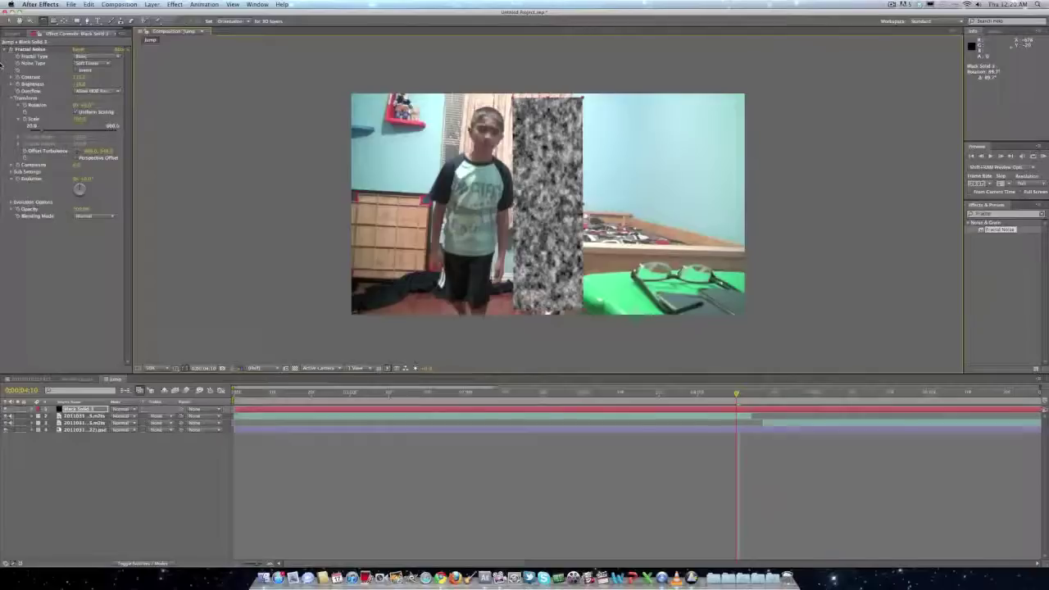
Step: Move the noise solid over the standing boy and enlarge it until it fully covers him and extends past the frame's upper and lower edges
click(9, 22)
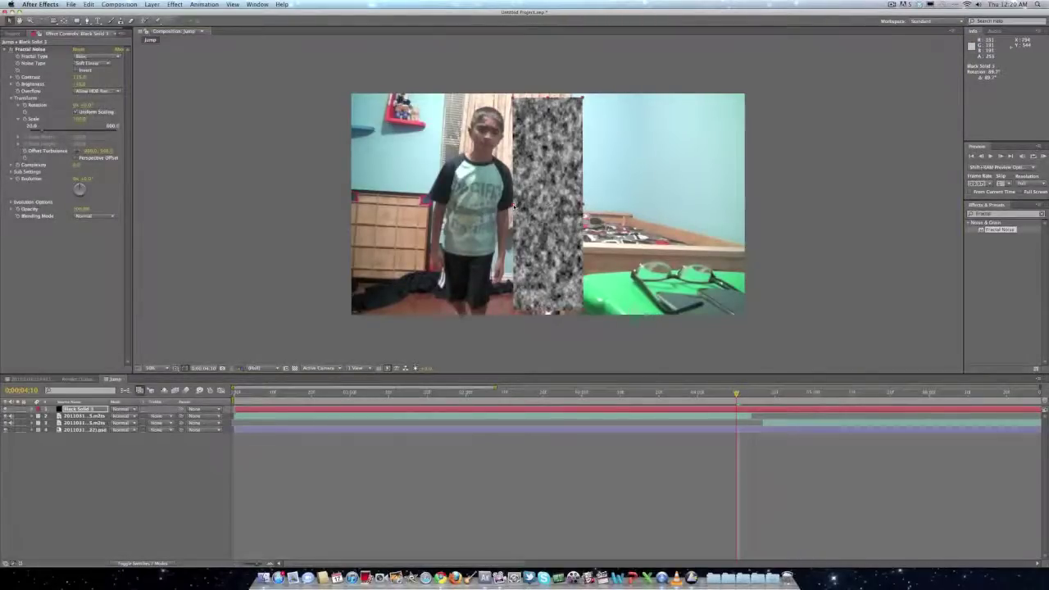
drag(514, 207, 494, 223)
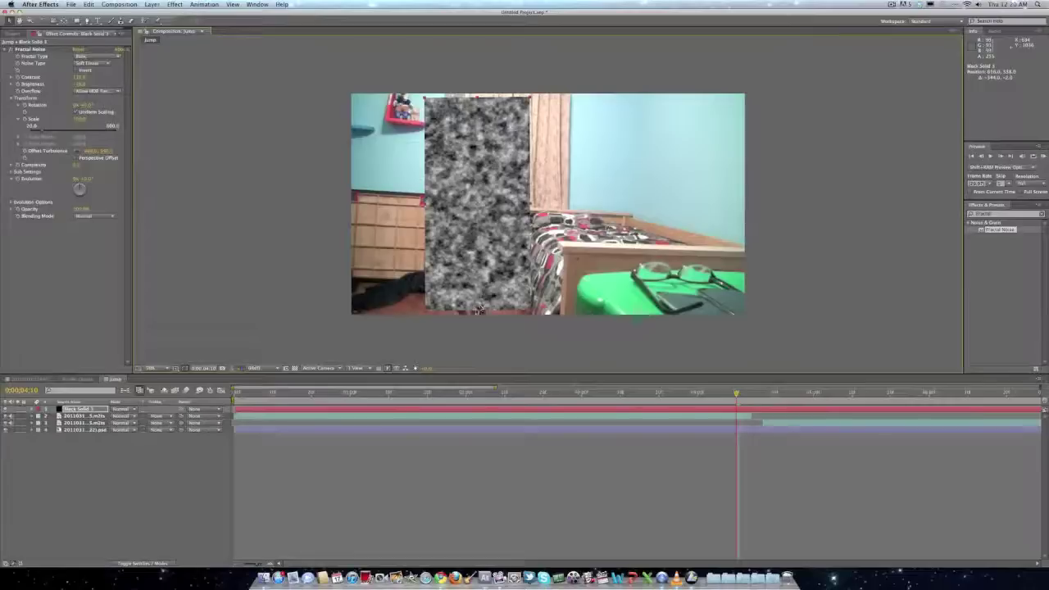
drag(478, 310, 481, 317)
scroll(531, 318, up, 1)
scroll(515, 299, down, 2)
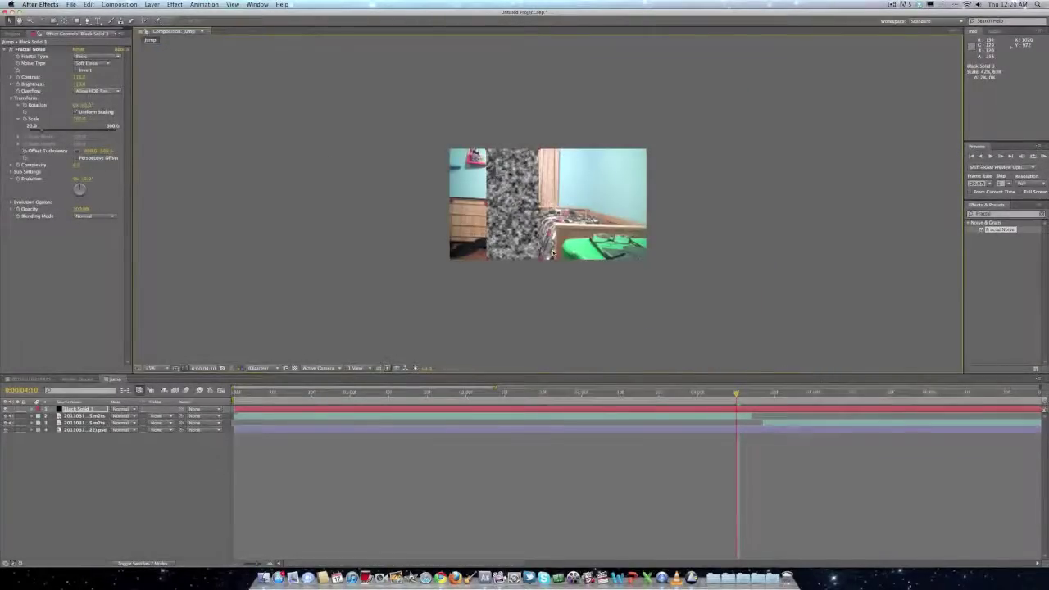
drag(553, 256, 555, 279)
click(669, 292)
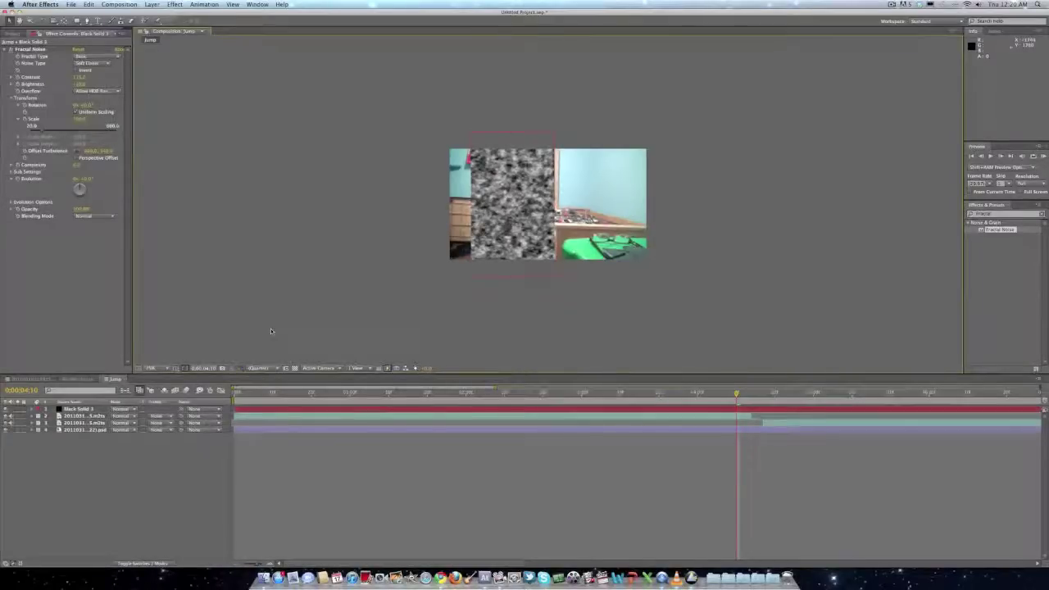
Step: Reveal the Scale and Rotation properties of the noise solid together in the timeline
click(82, 409)
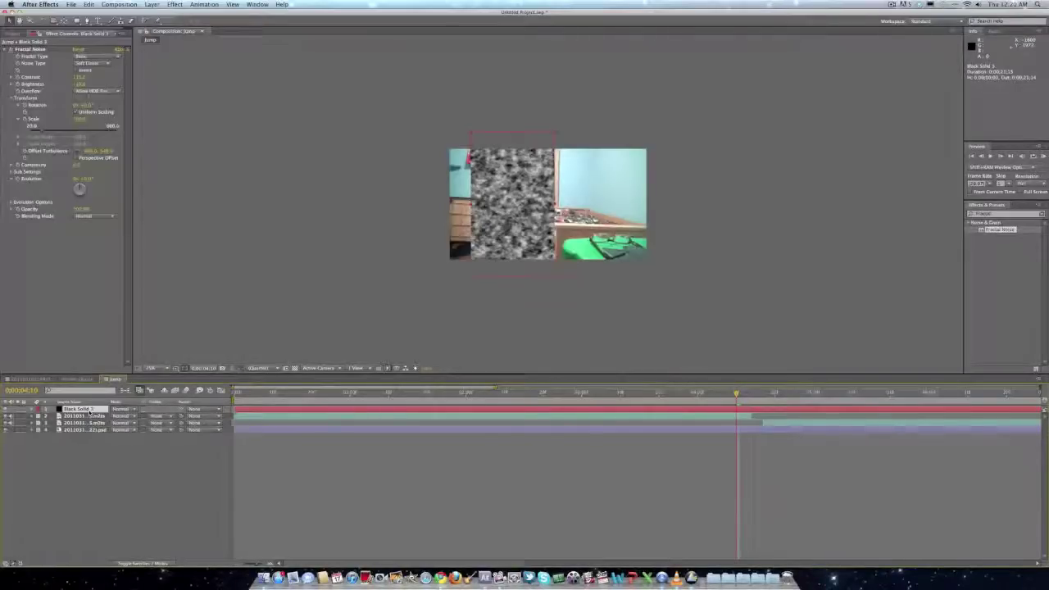
key(s)
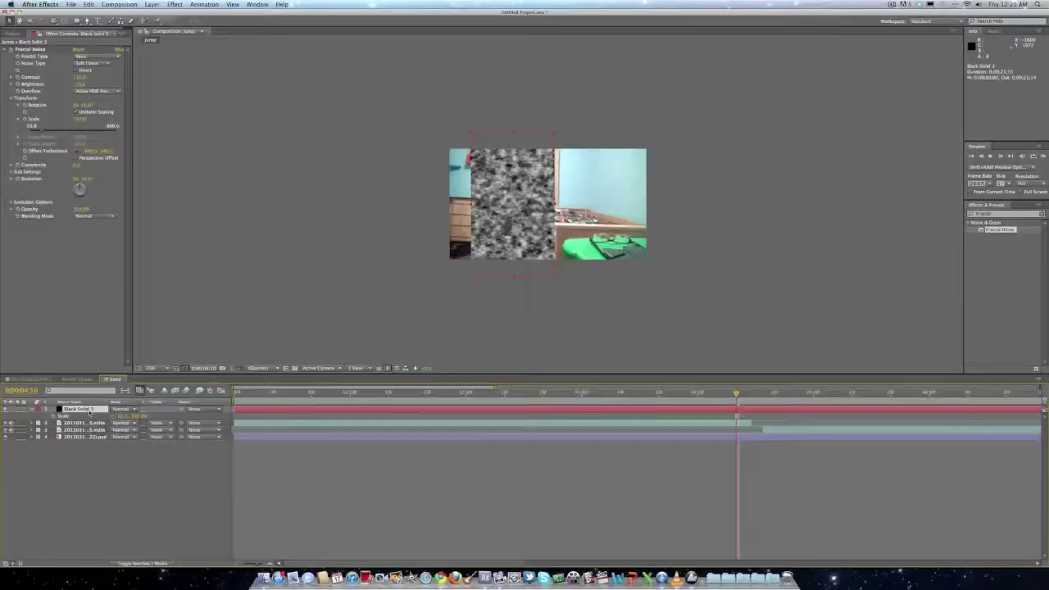
key(shift+r)
scroll(91, 495, right, 10)
scroll(91, 495, right, 5)
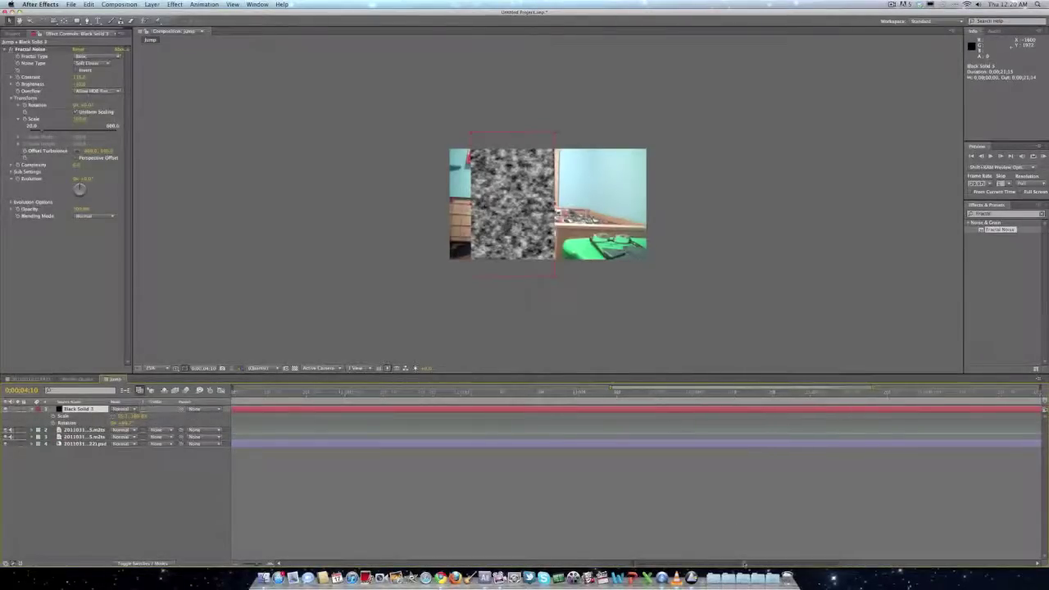
drag(818, 563, 465, 562)
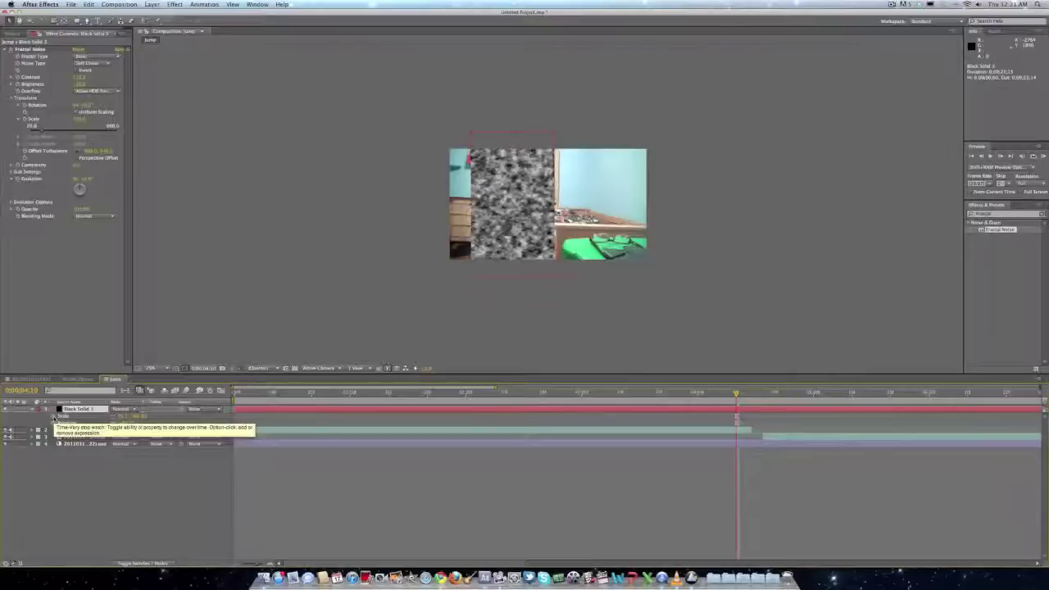
Step: Keyframe the solid's Scale at 0;00;04;10, and shrink the solid slightly at 0;00;04;12 for a second keyframe
click(54, 416)
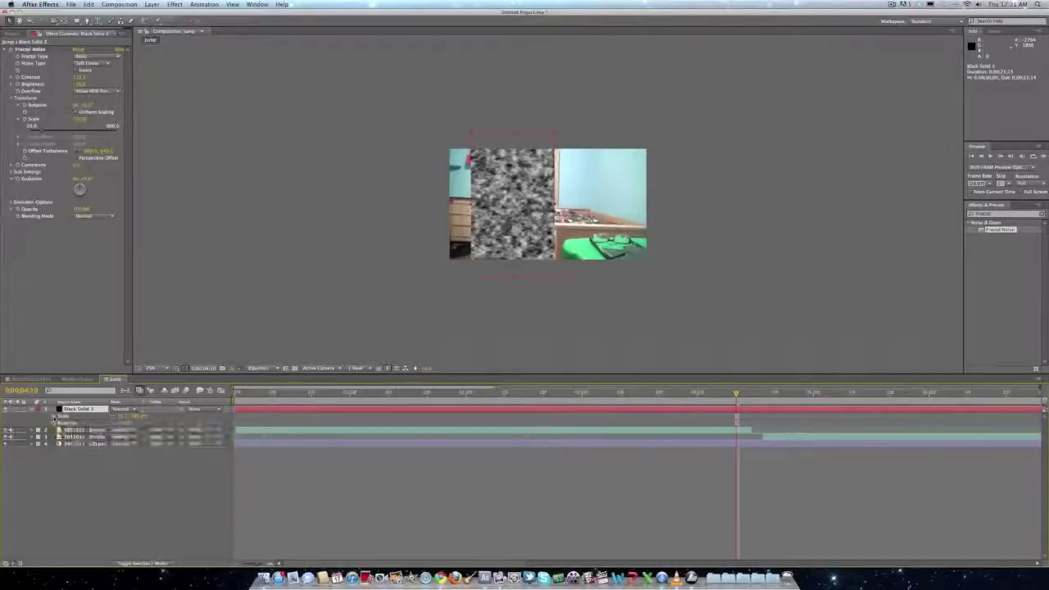
click(1000, 156)
click(1001, 157)
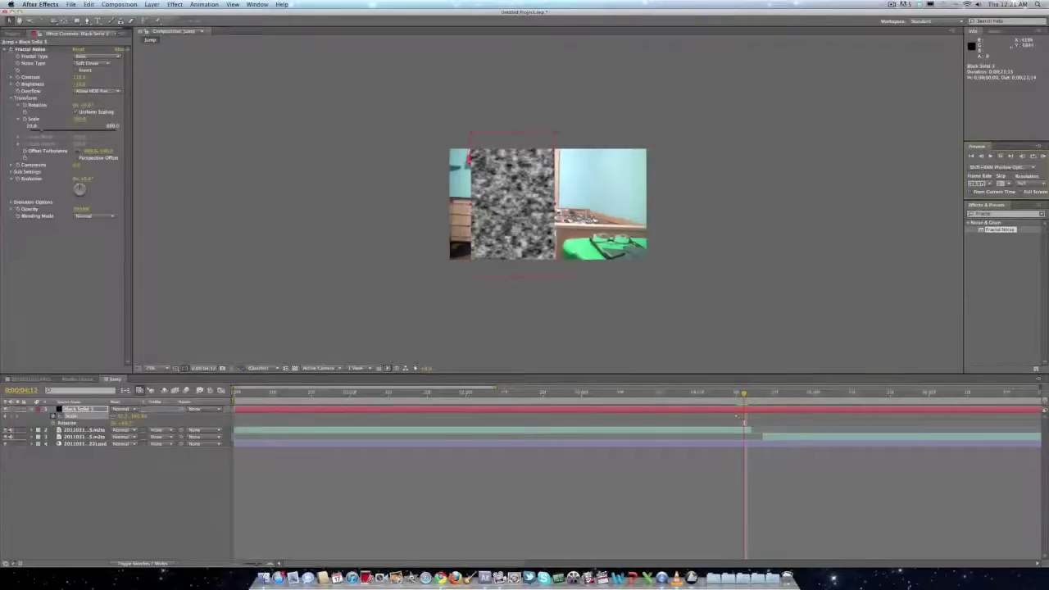
drag(556, 278, 548, 261)
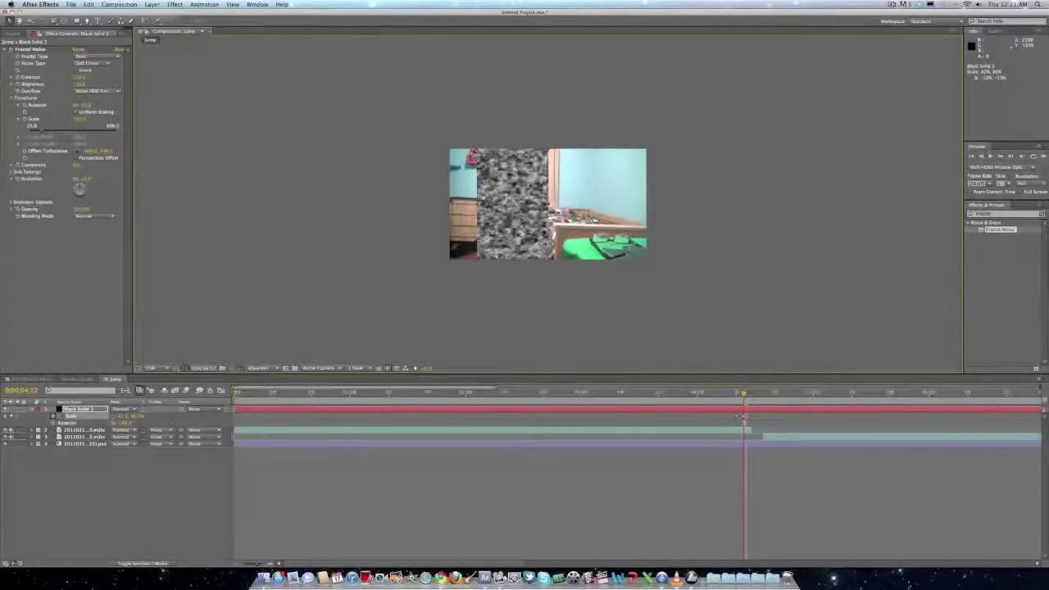
mouse_move(746, 394)
mouse_down()
mouse_move(698, 394)
mouse_move(767, 402)
mouse_move(744, 403)
mouse_up()
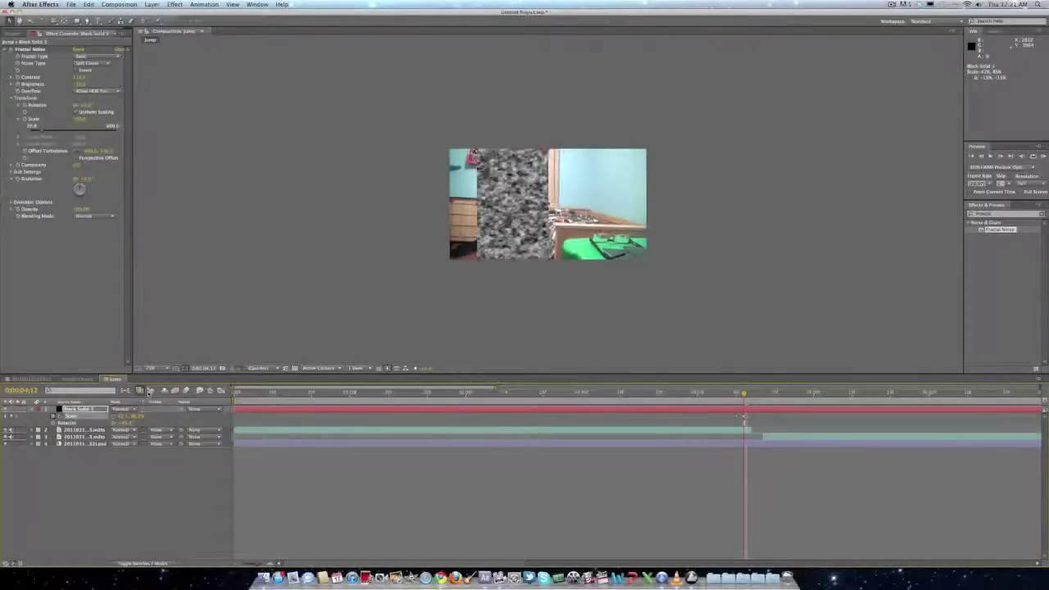
Step: Trim the noise solid to start at 0;00;04;10 and end together with the first footage clip
key(alt+bracketleft)
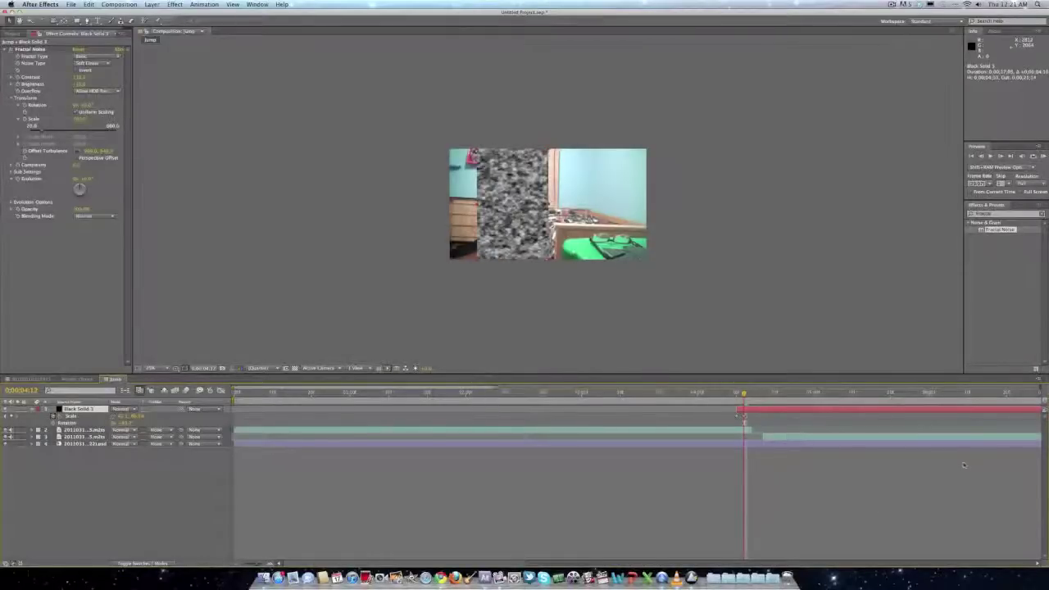
drag(384, 562, 858, 562)
key(equal)
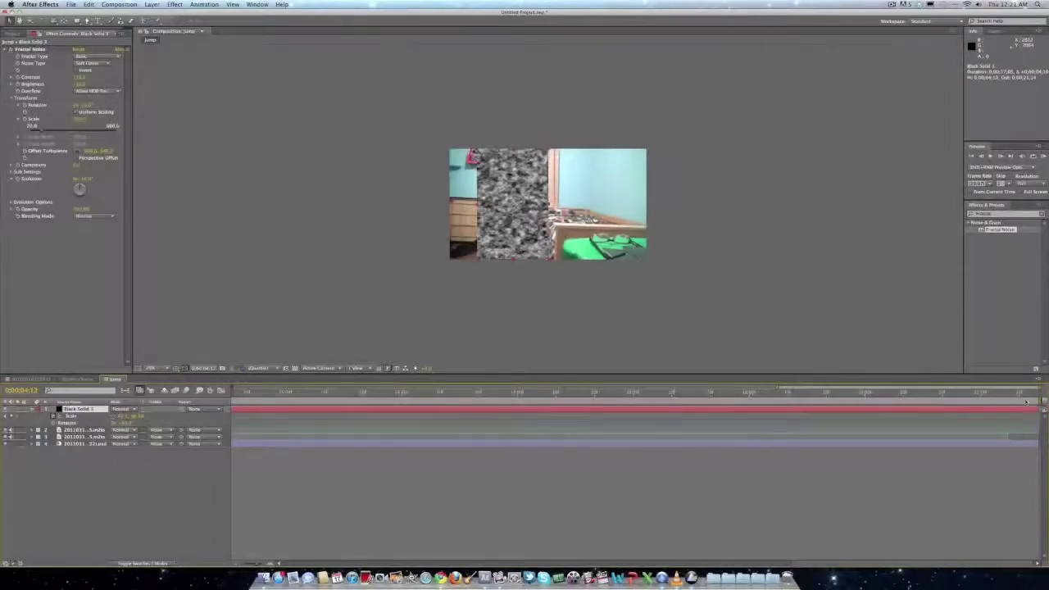
drag(1040, 410, 297, 438)
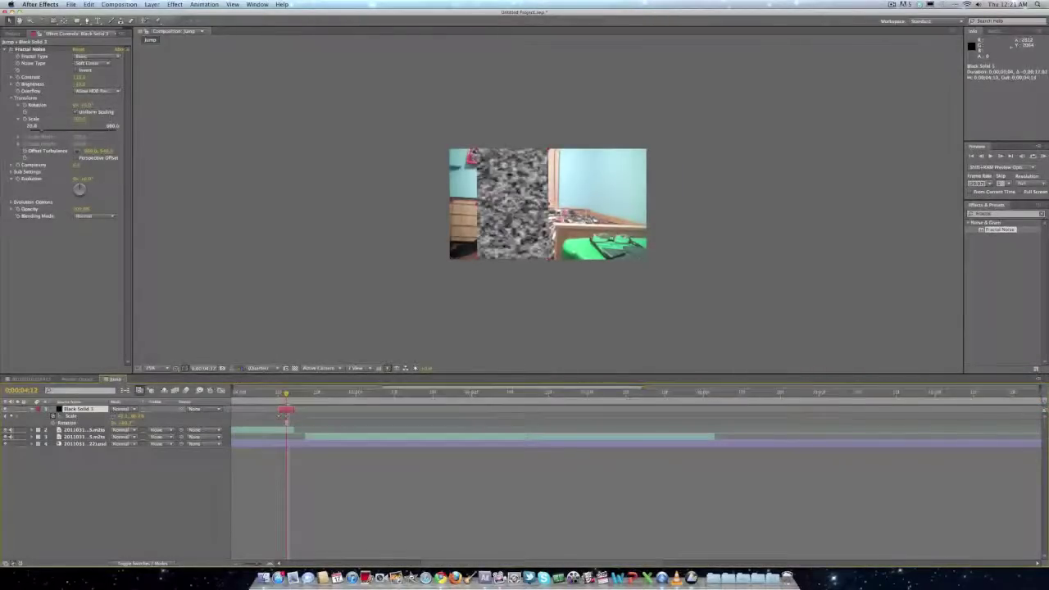
drag(285, 394, 289, 395)
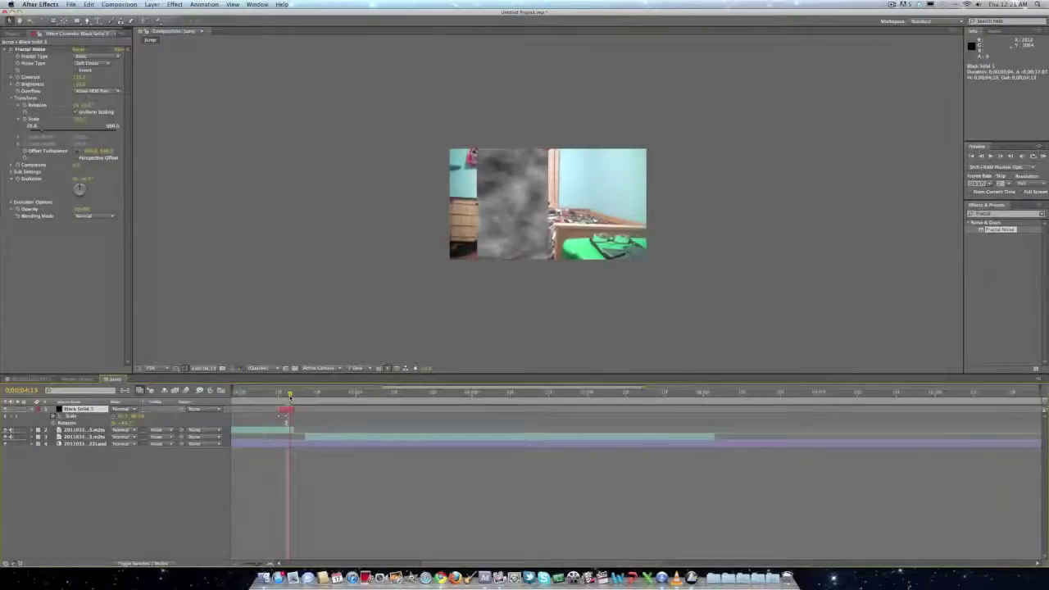
Step: At 0;00;04;10, add a rectangular mask covering the whole noise solid and feather the mask's edges
mouse_move(293, 409)
mouse_down()
mouse_move(294, 395)
mouse_move(276, 396)
mouse_move(296, 396)
mouse_move(279, 394)
mouse_up()
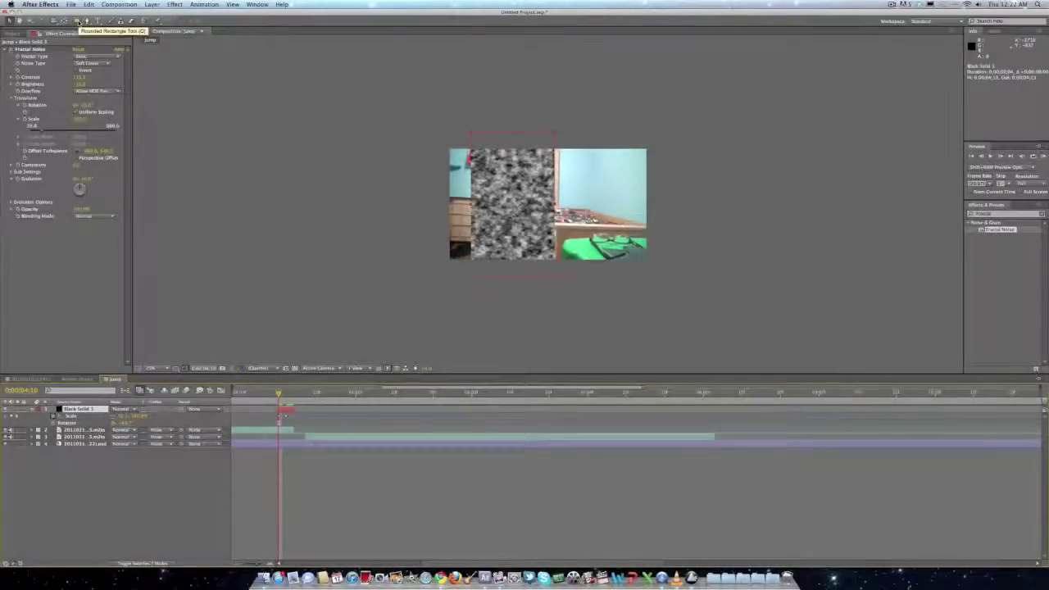
drag(78, 22, 111, 33)
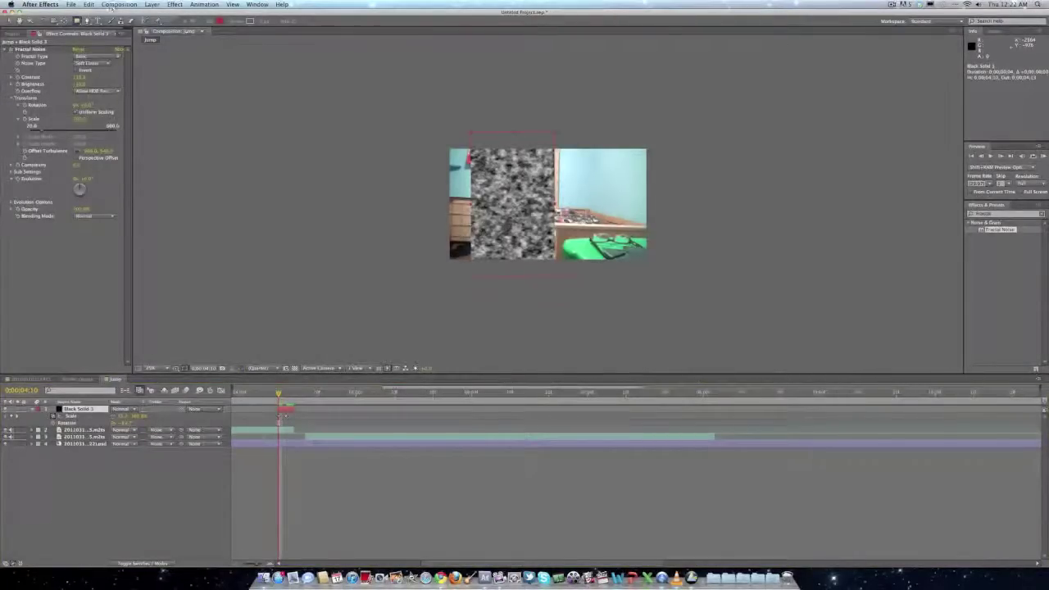
double_click(77, 21)
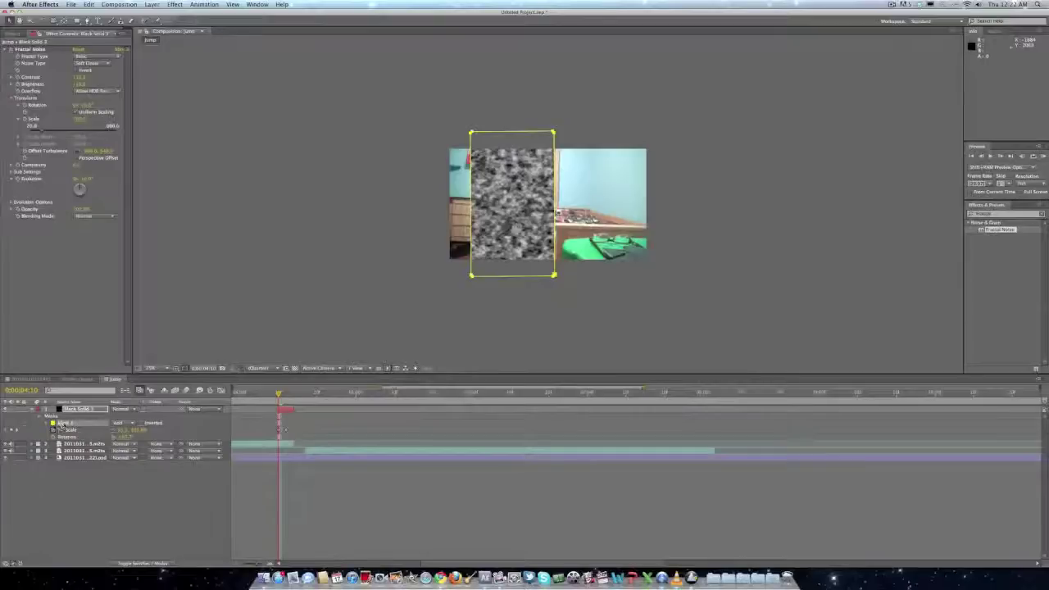
key(f)
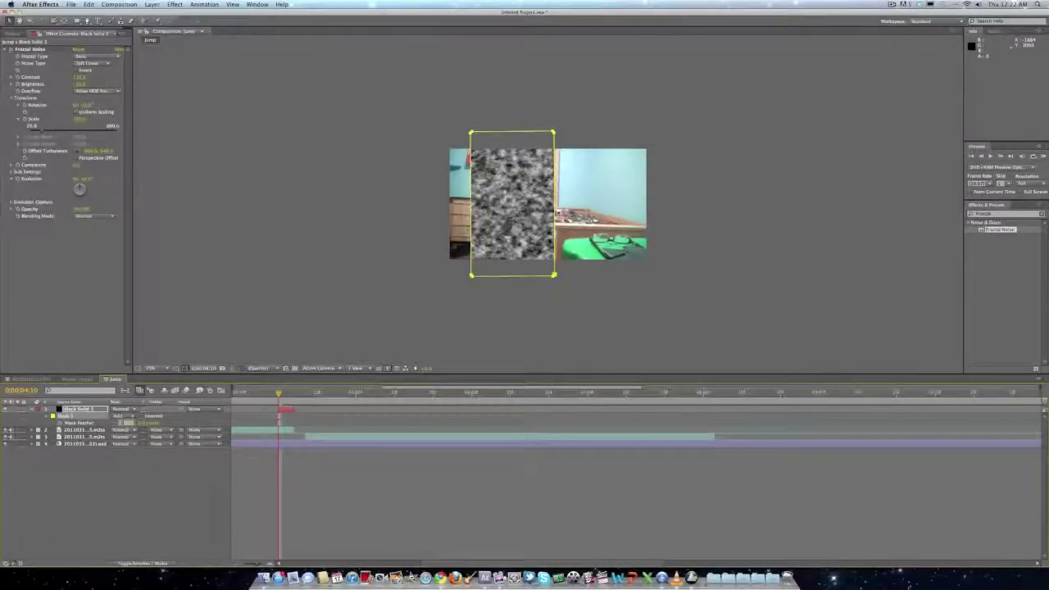
key(Return)
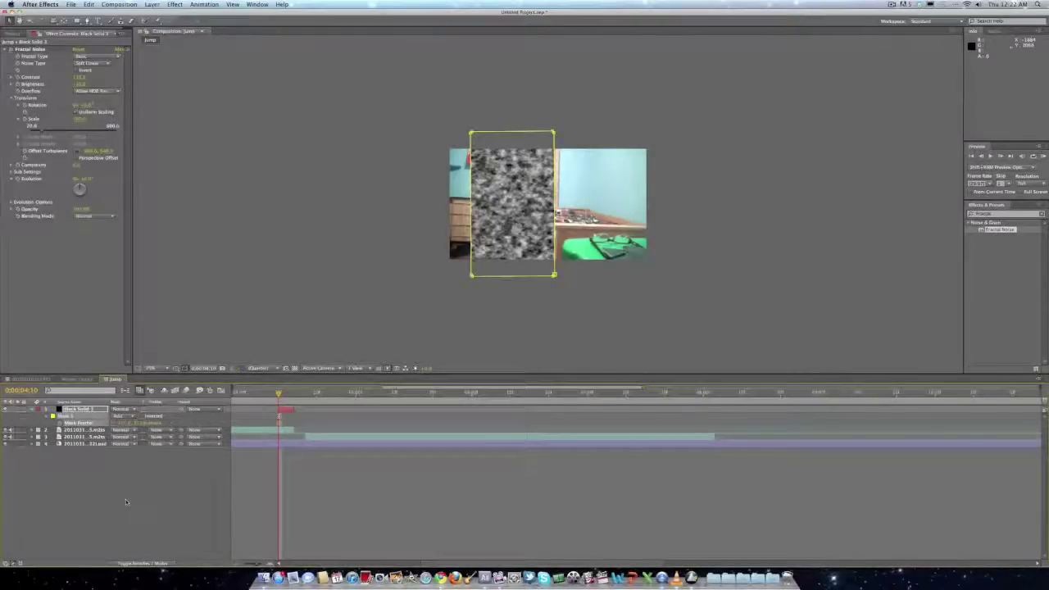
click(621, 313)
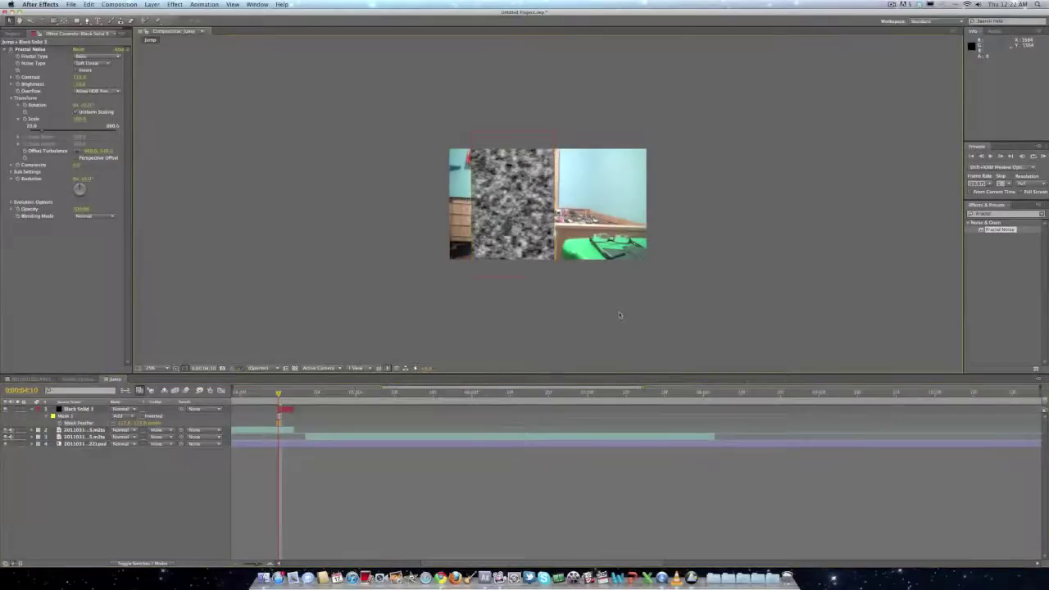
Step: Set the first footage clip's track matte to Luma Inverted Matte "Black Solid 3"
click(94, 431)
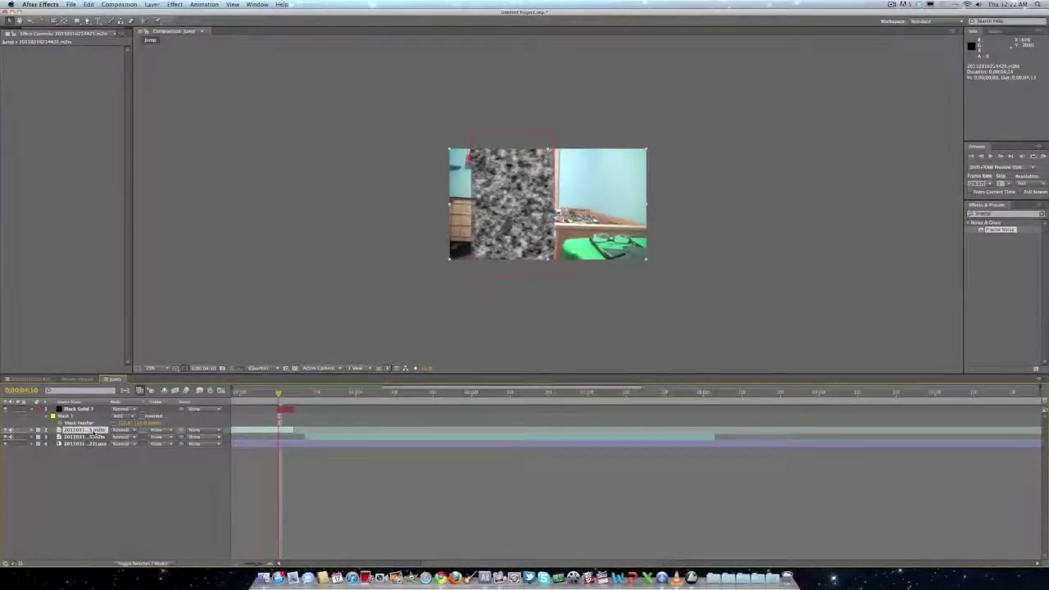
click(172, 432)
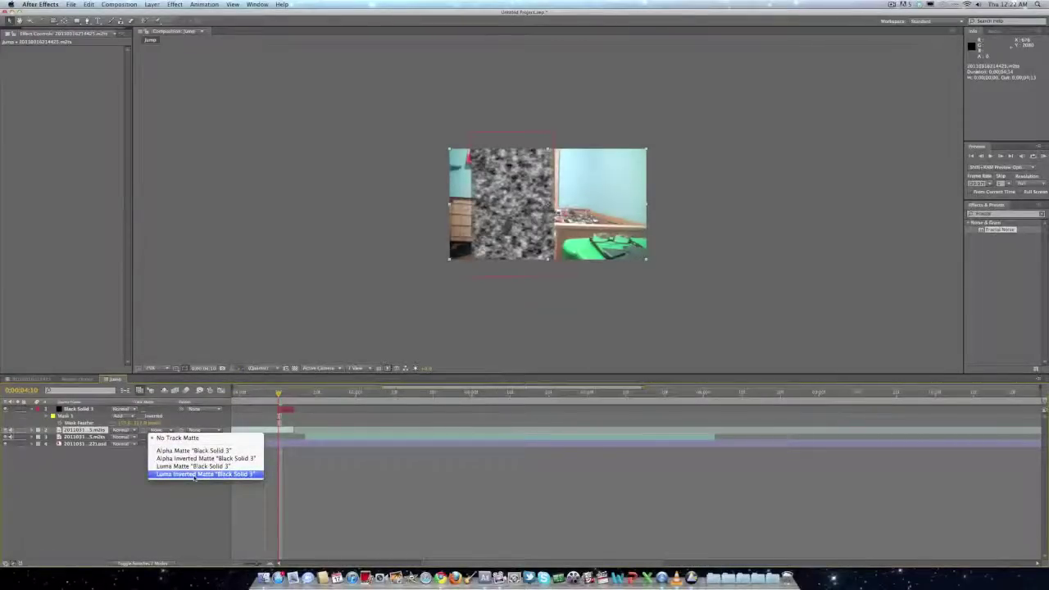
click(194, 475)
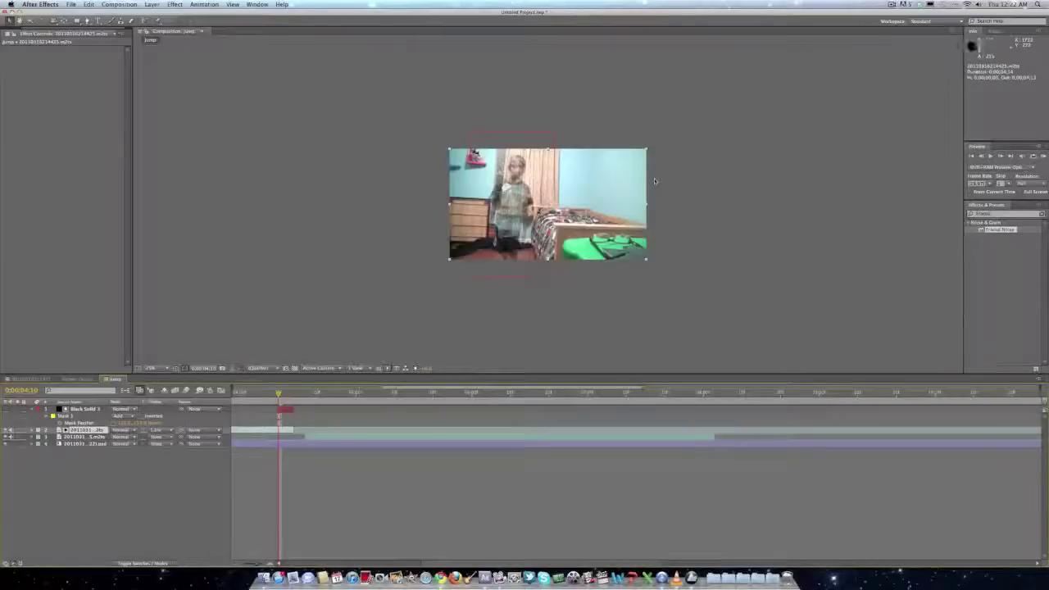
click(798, 190)
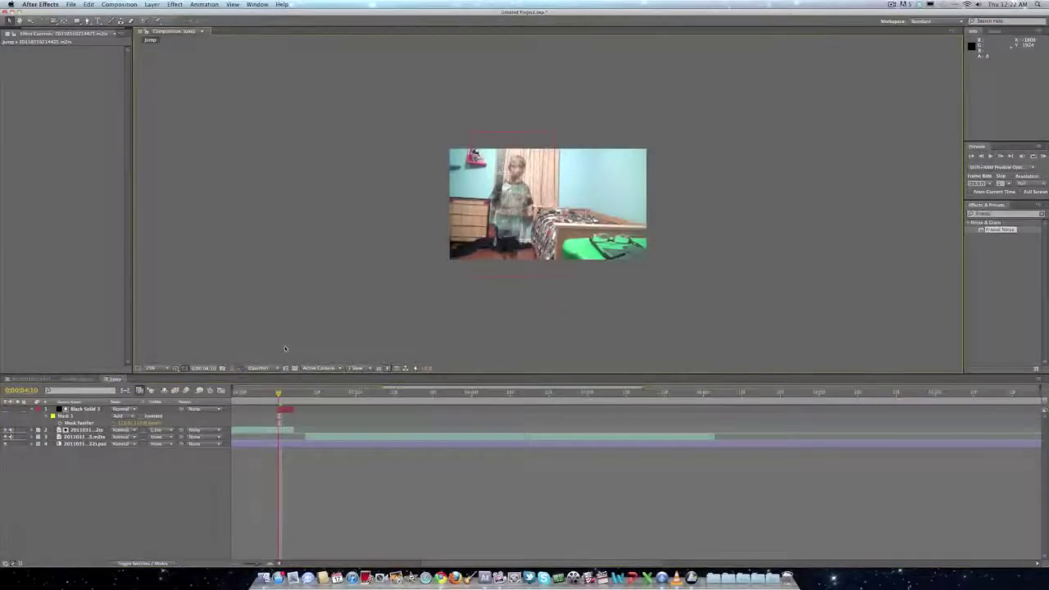
Step: Preview the composition from its beginning and inspect the matte effect where the first footage clip ends, around 0;00;04;12
drag(280, 394, 201, 403)
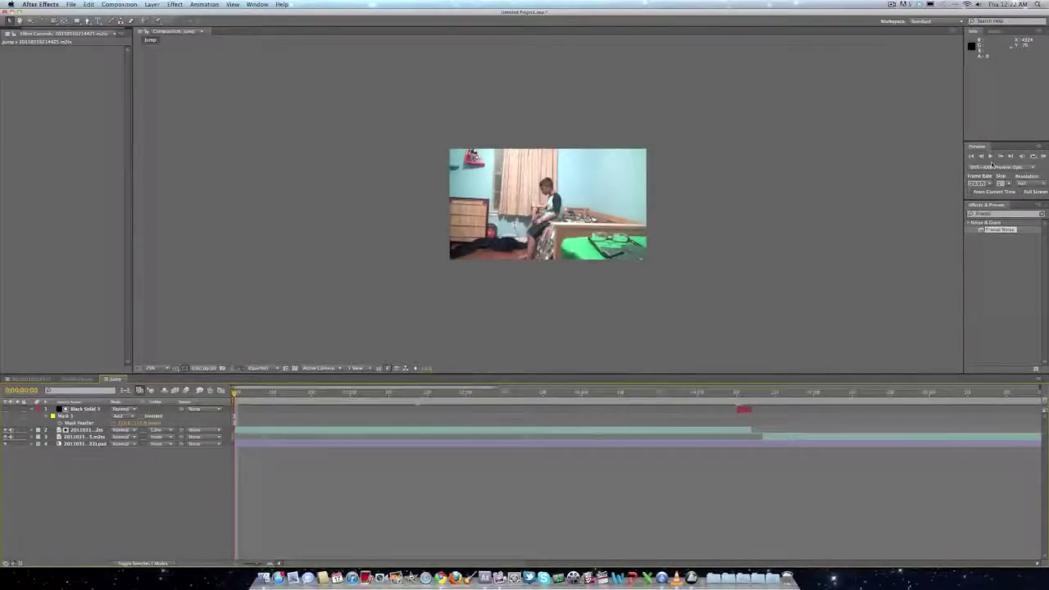
click(1043, 155)
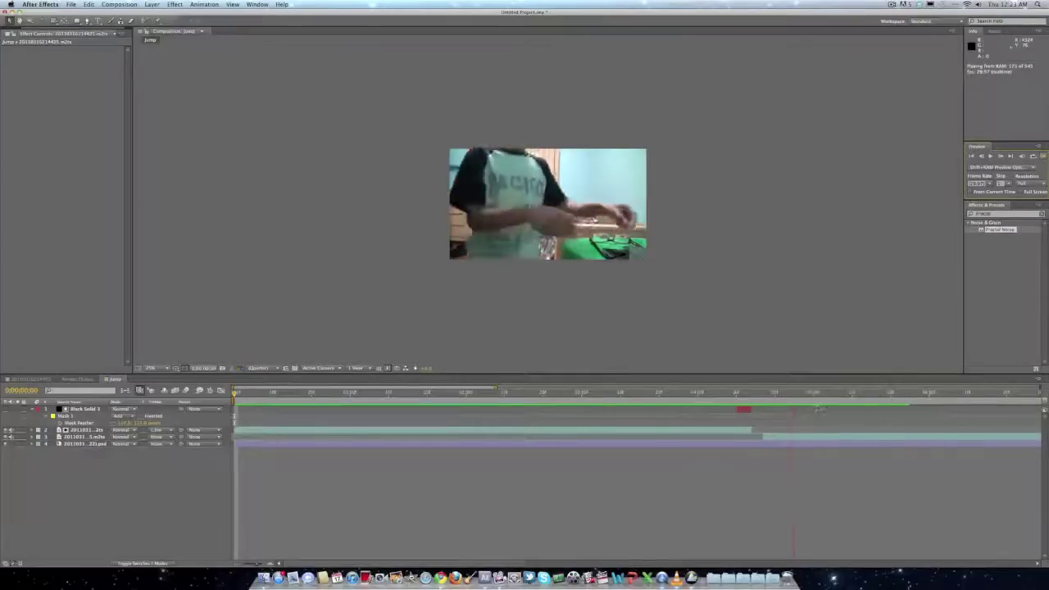
mouse_move(745, 405)
mouse_down()
mouse_move(725, 404)
mouse_move(745, 411)
mouse_up()
click(744, 409)
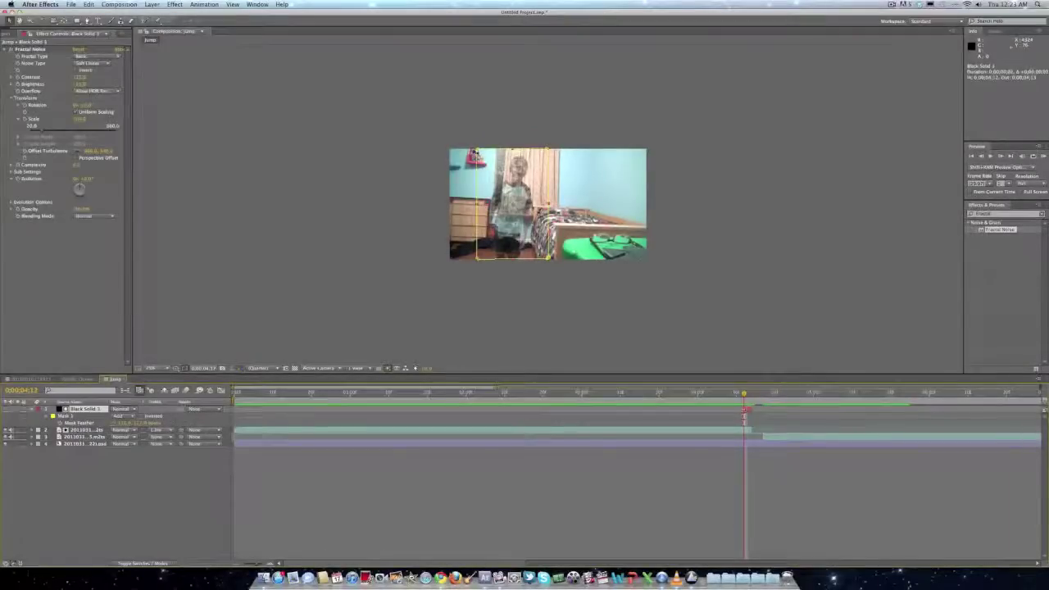
drag(745, 395, 200, 392)
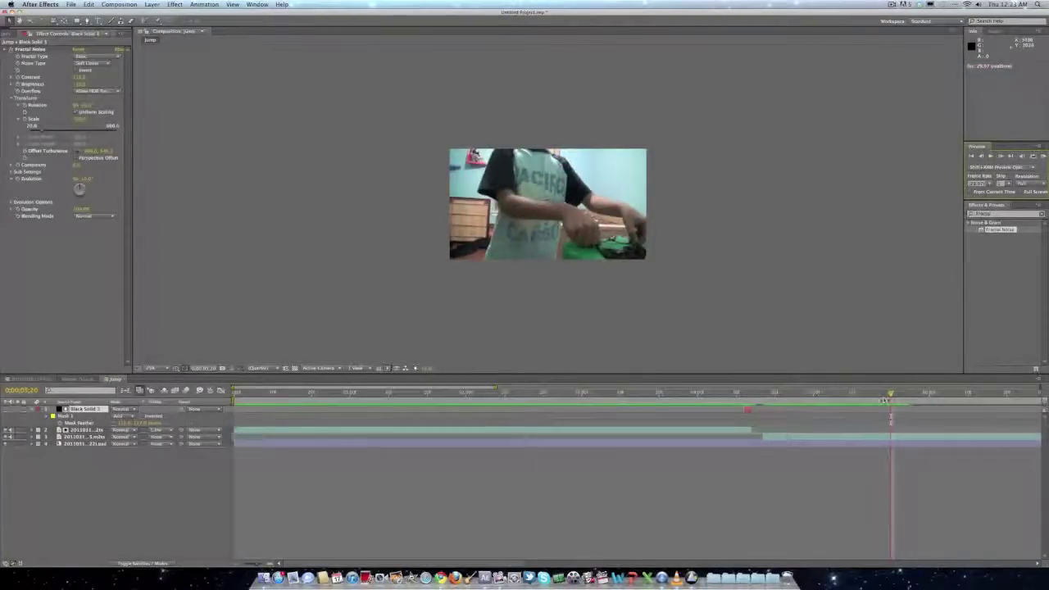
Step: Duplicate the noise solid, place the copy directly above the second footage clip, and move it in time to start at 0;00;04;17
drag(891, 395, 765, 393)
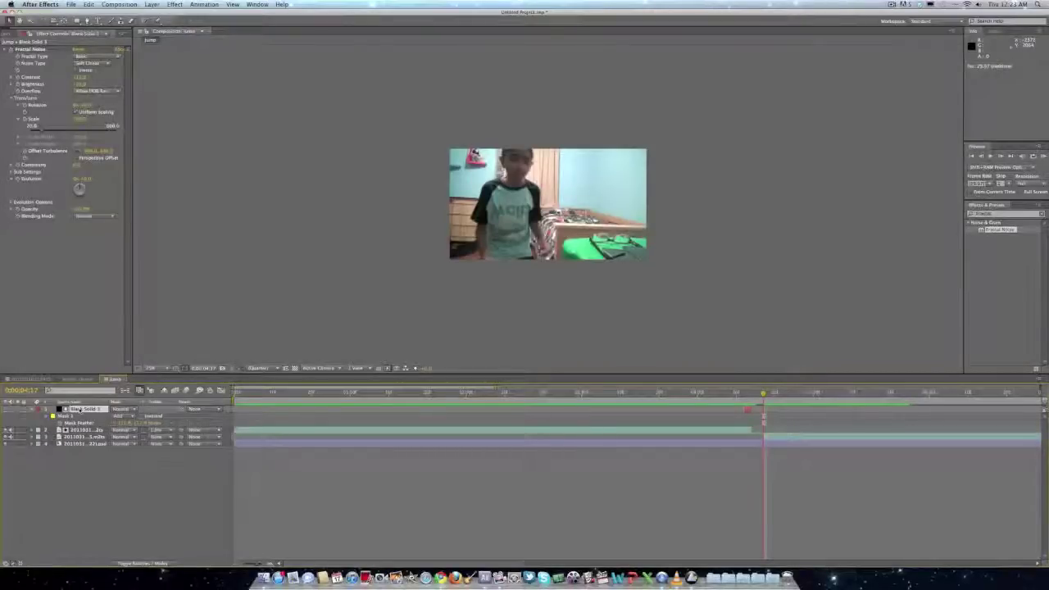
key(super+d)
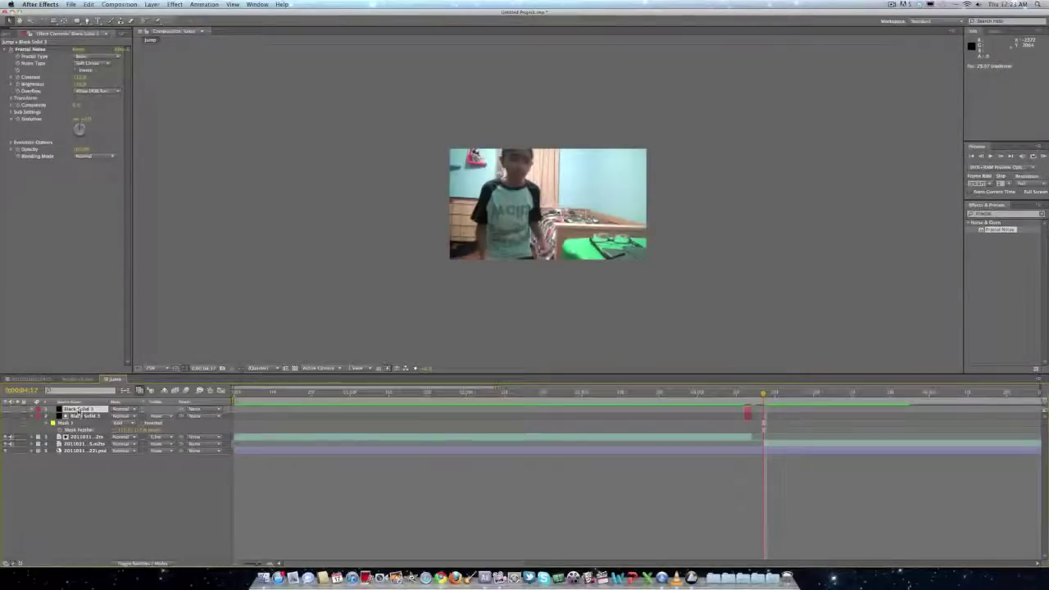
drag(80, 410, 97, 437)
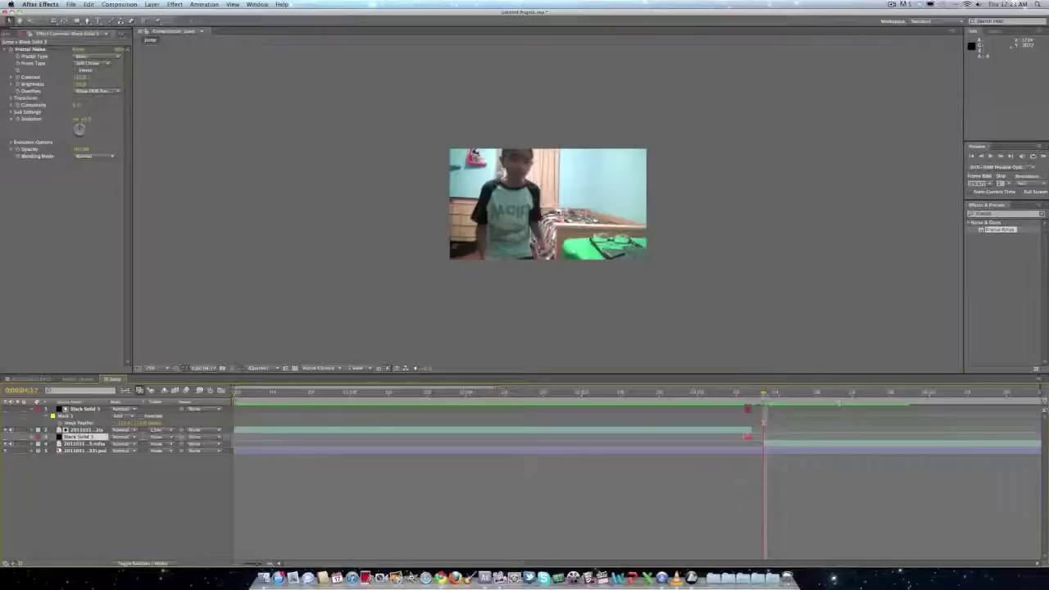
drag(763, 394, 764, 395)
drag(748, 435, 768, 440)
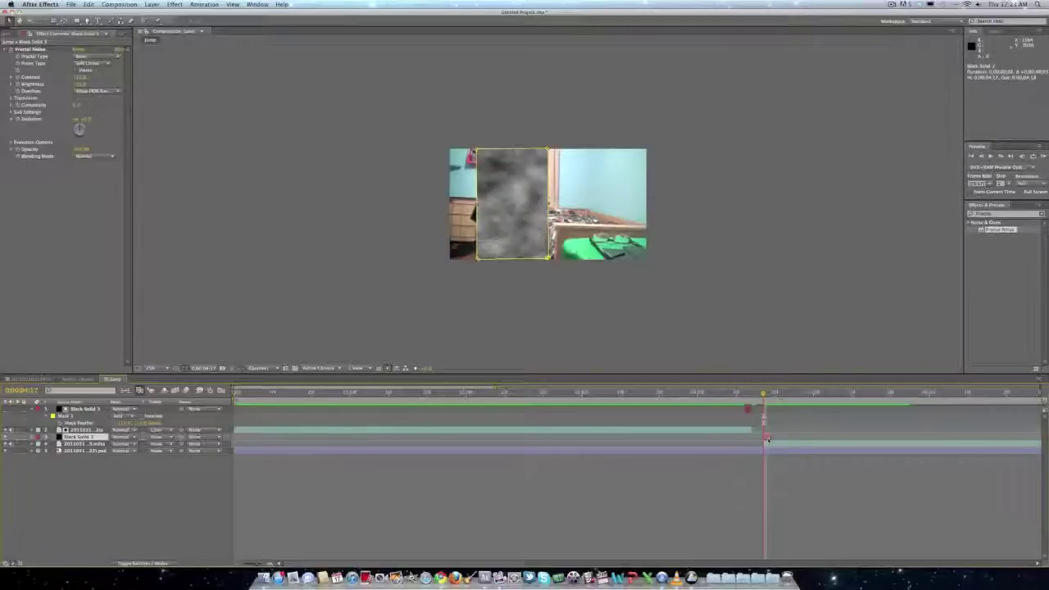
Step: Shift the duplicated noise solid slightly left over the person, and set the second footage clip's track matte to Luma Inverted Matte "Black Solid 3"
drag(524, 236, 519, 233)
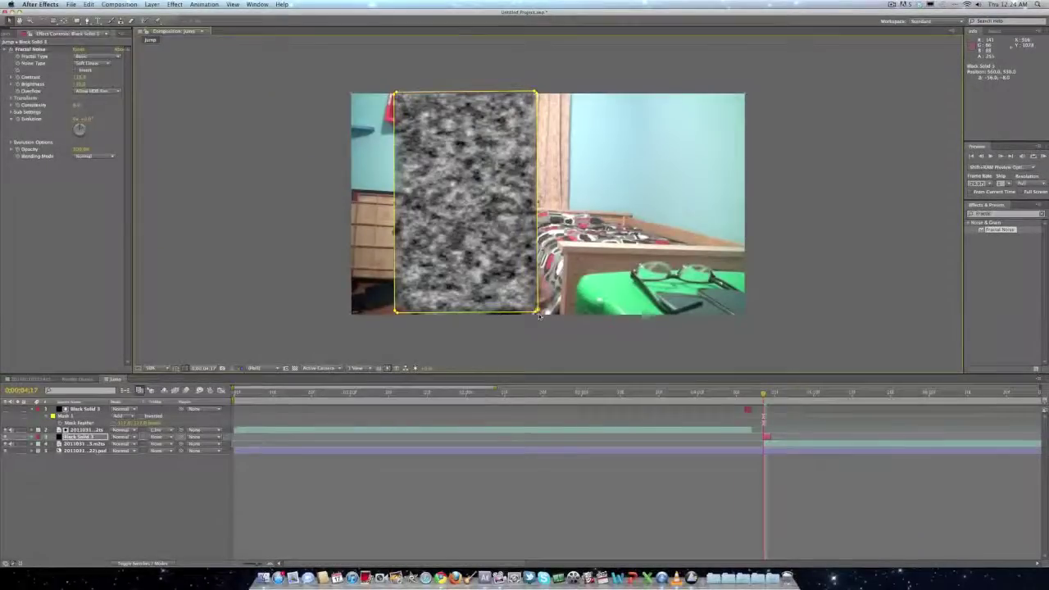
click(540, 317)
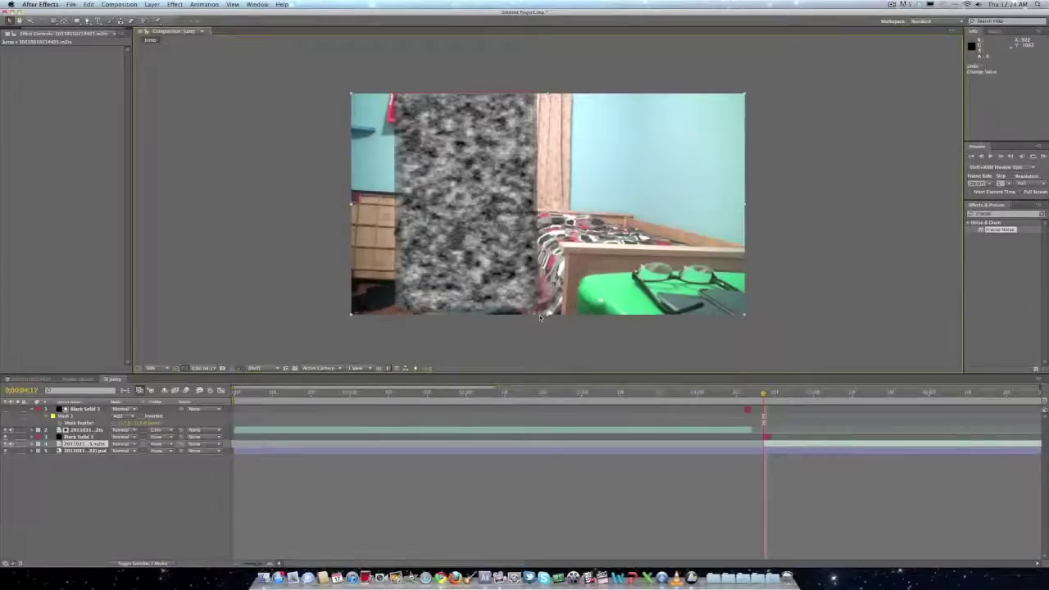
scroll(540, 315, up, 3)
scroll(613, 291, down, 3)
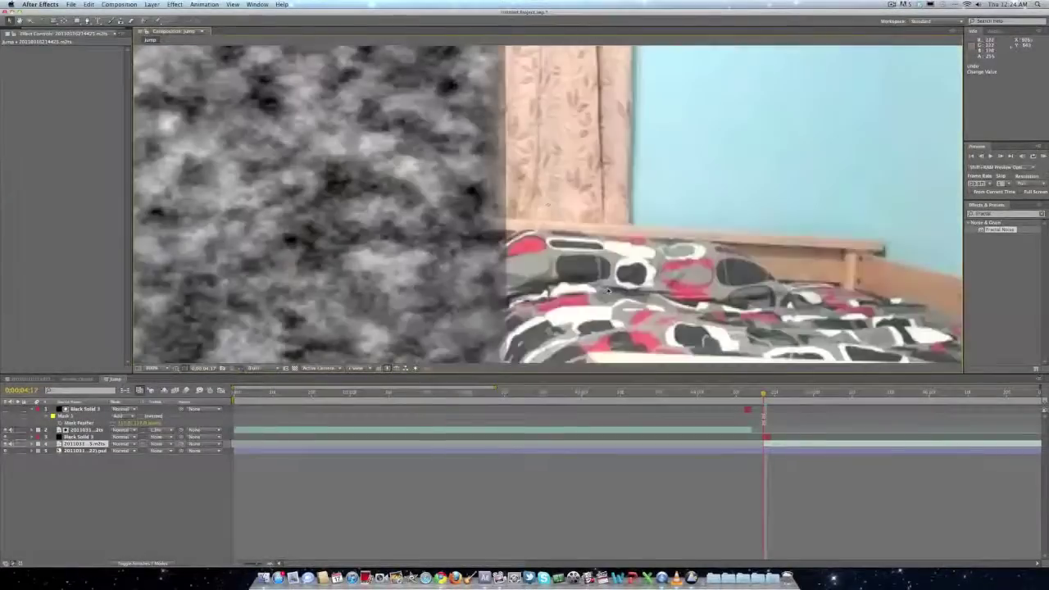
scroll(601, 290, down, 3)
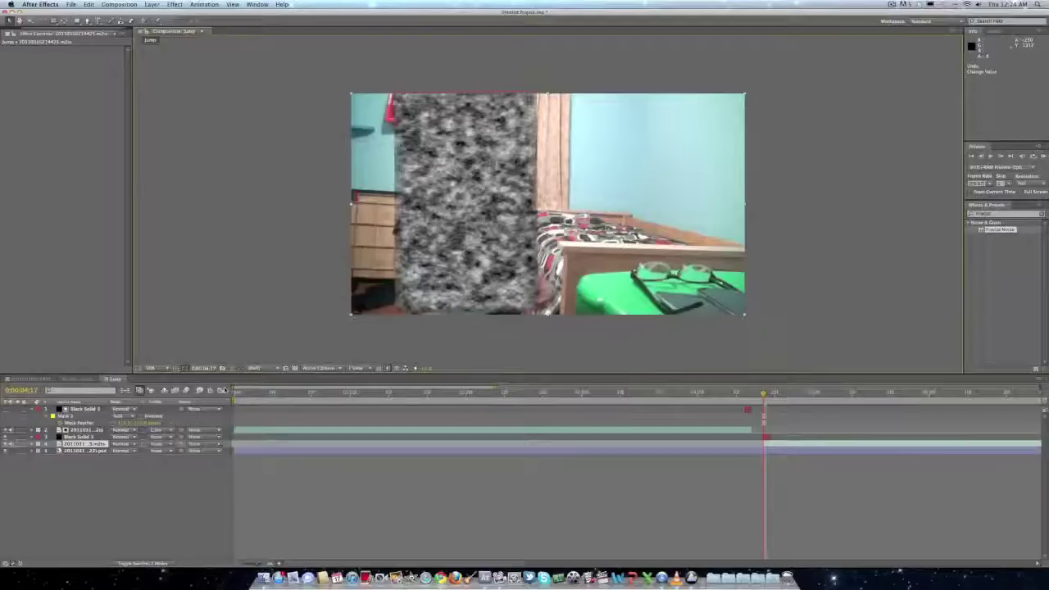
click(153, 445)
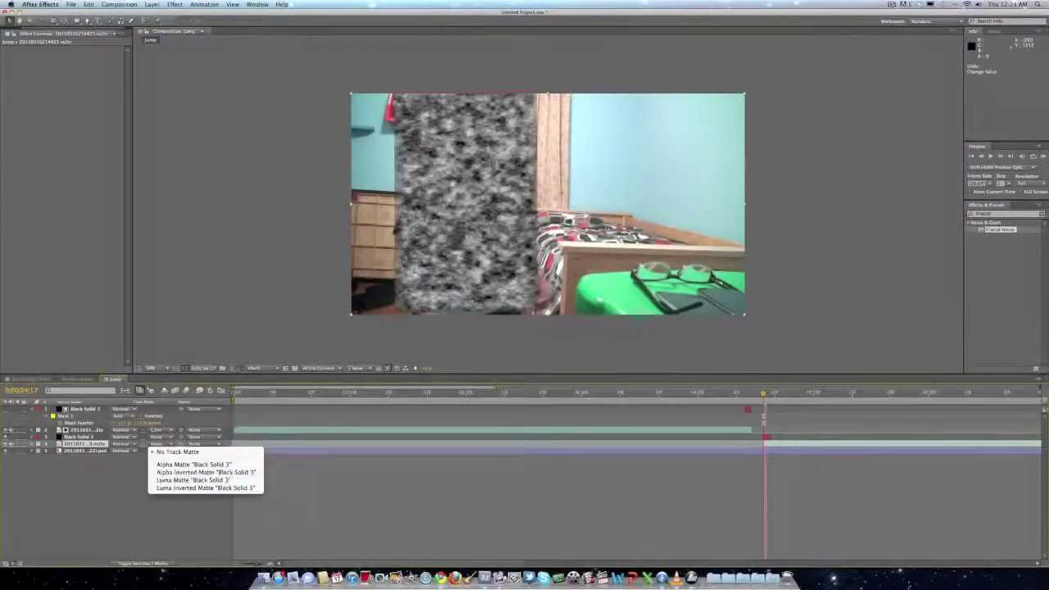
click(216, 489)
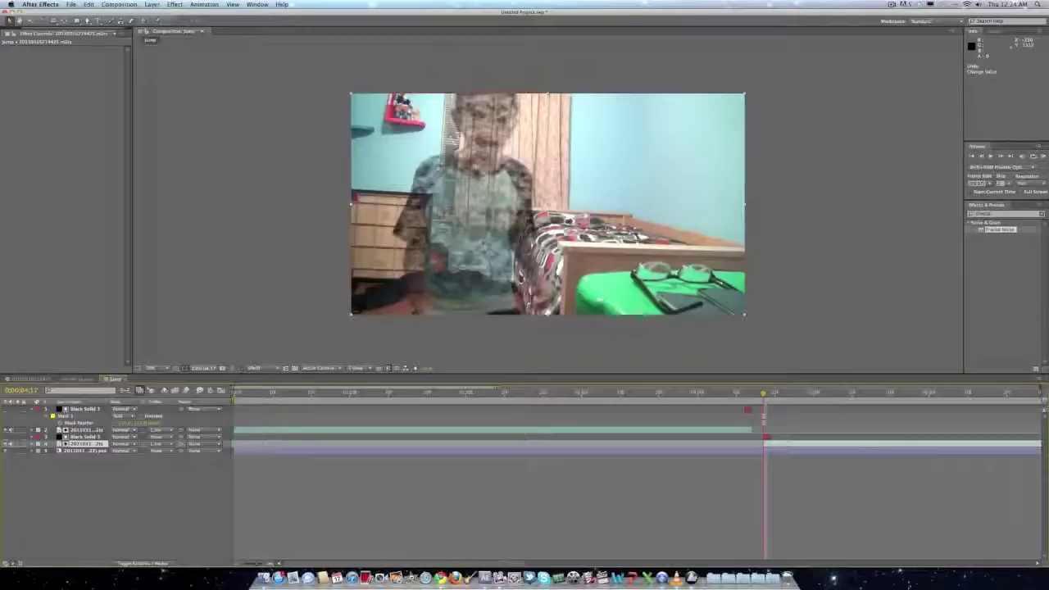
Step: Trim the duplicated solid to one frame at 0;00;04;17 and extend its mask's bottom edge just below the picture
drag(772, 437, 765, 437)
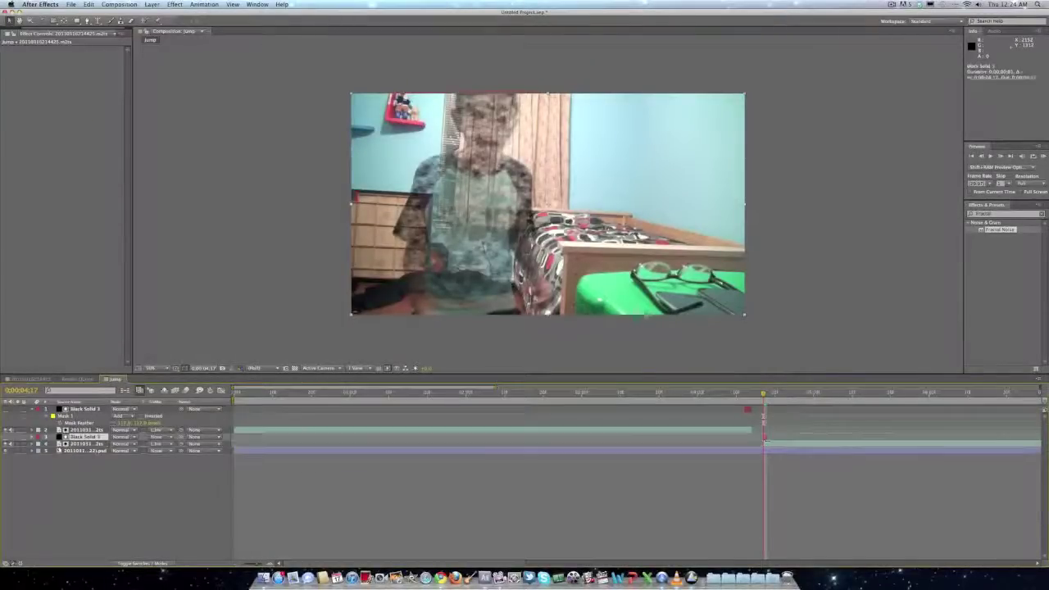
drag(765, 394, 764, 395)
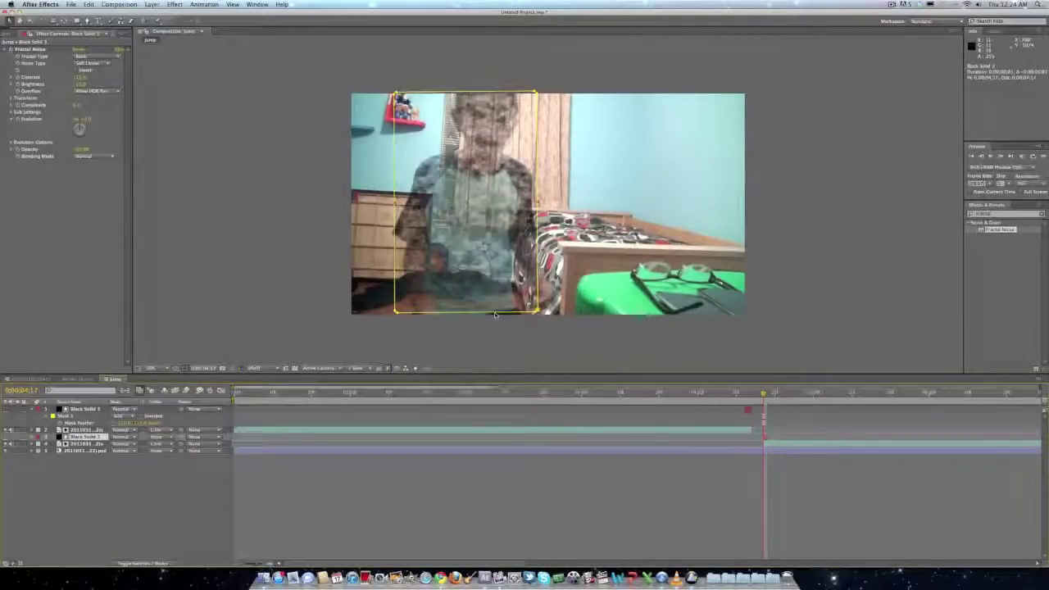
drag(495, 313, 495, 321)
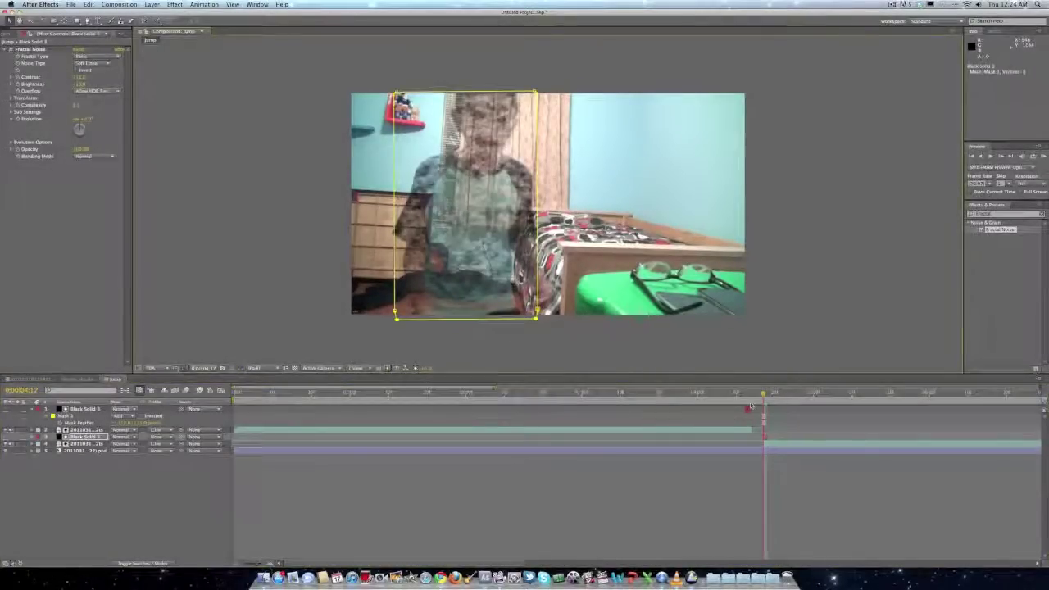
Step: Run a RAM preview of the composition from 0;00;00;00 to check both jump transitions
drag(764, 395, 167, 397)
key(space)
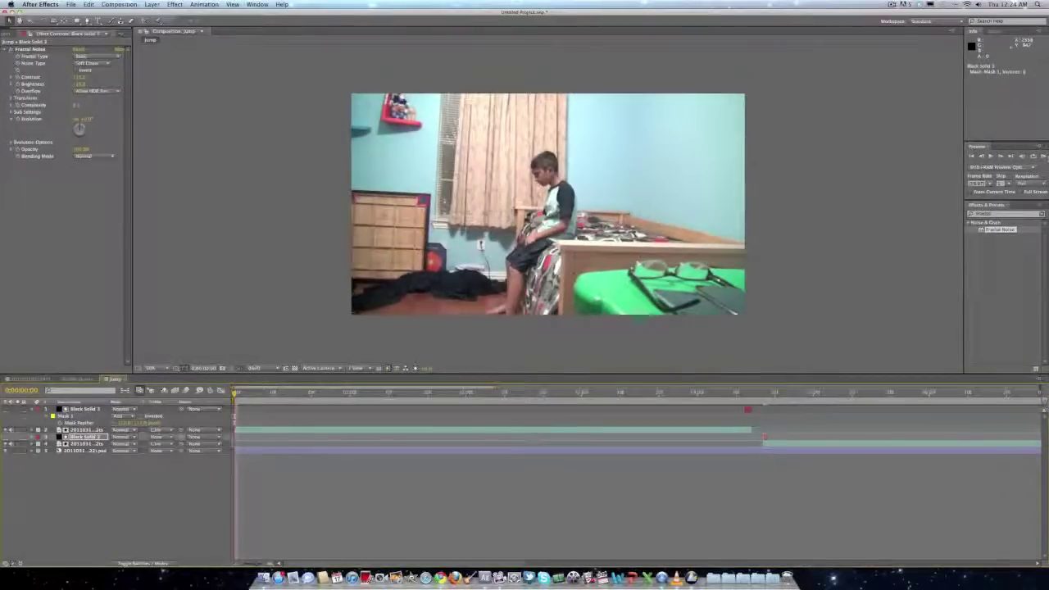
click(1044, 156)
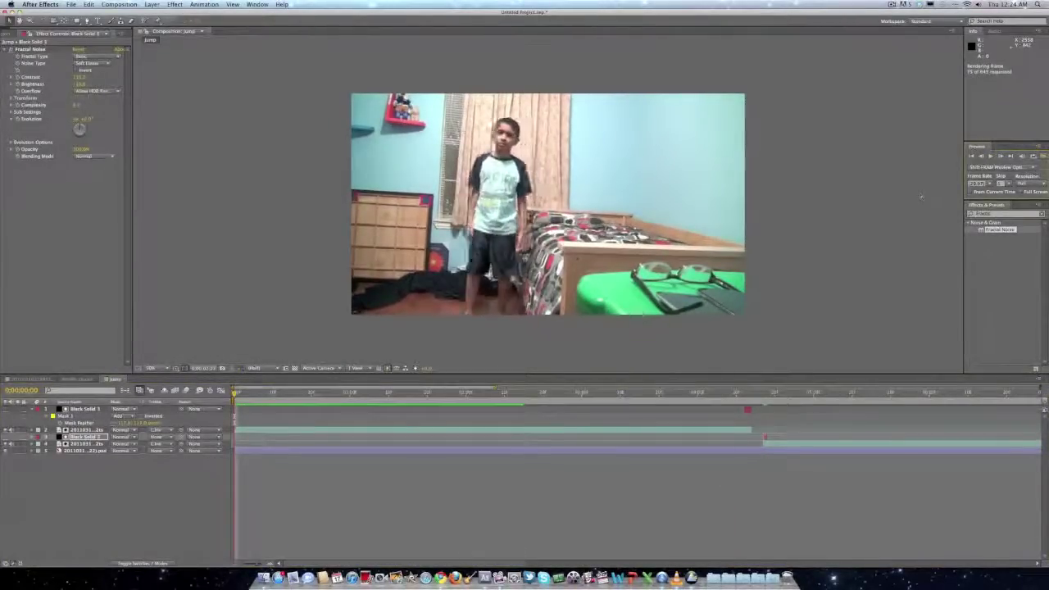